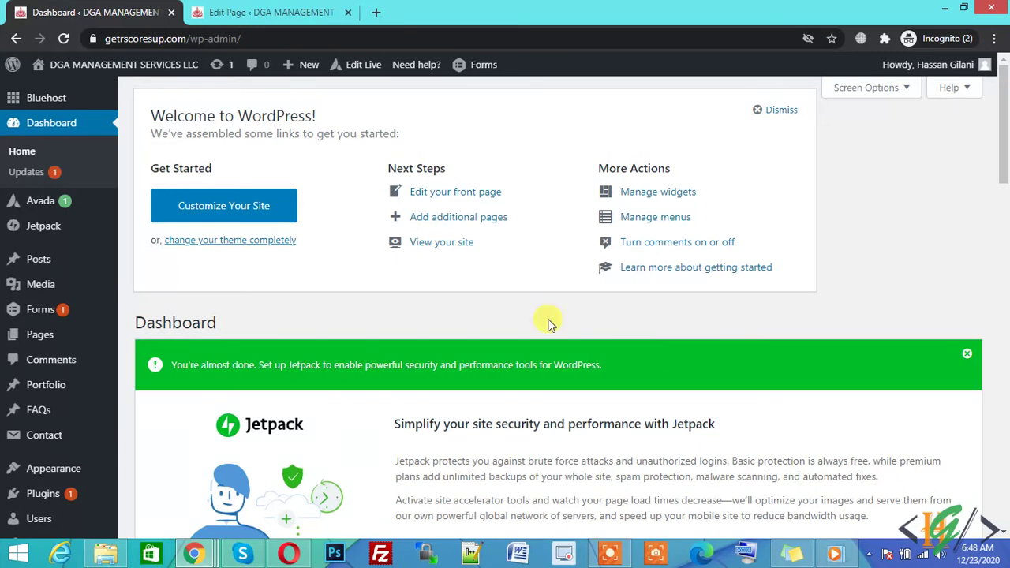
Create a new Gravity Forms form titled 'test form'
{"action": "mouse_move", "coordinate": [63, 310]}
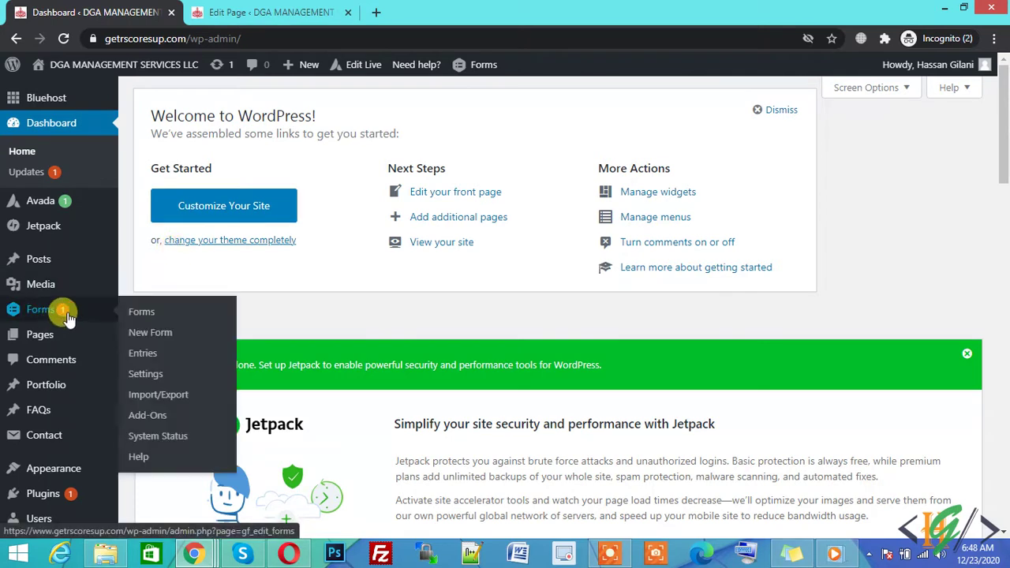
{"action": "left_click", "coordinate": [149, 334]}
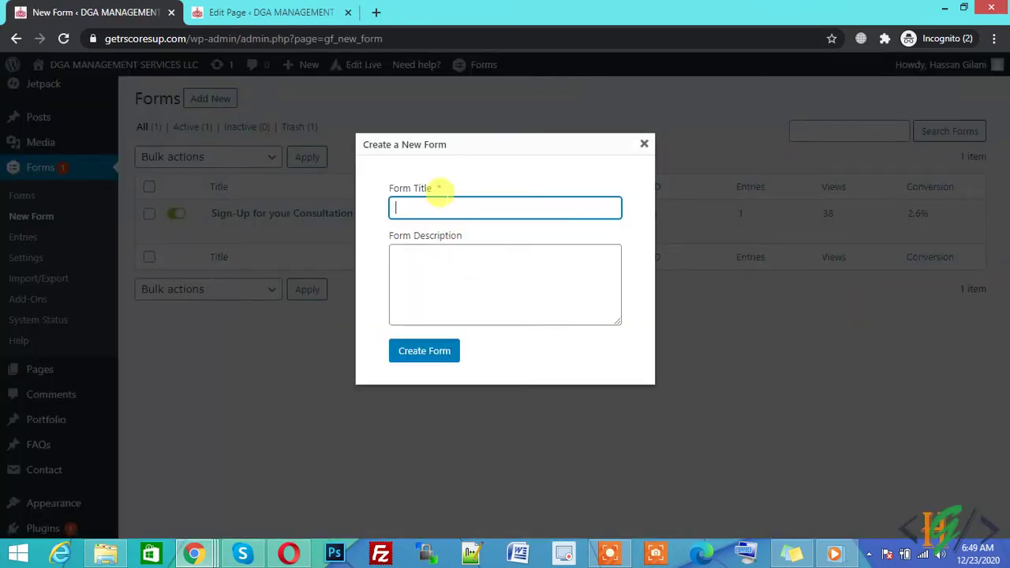
{"action": "type", "text": "test form"}
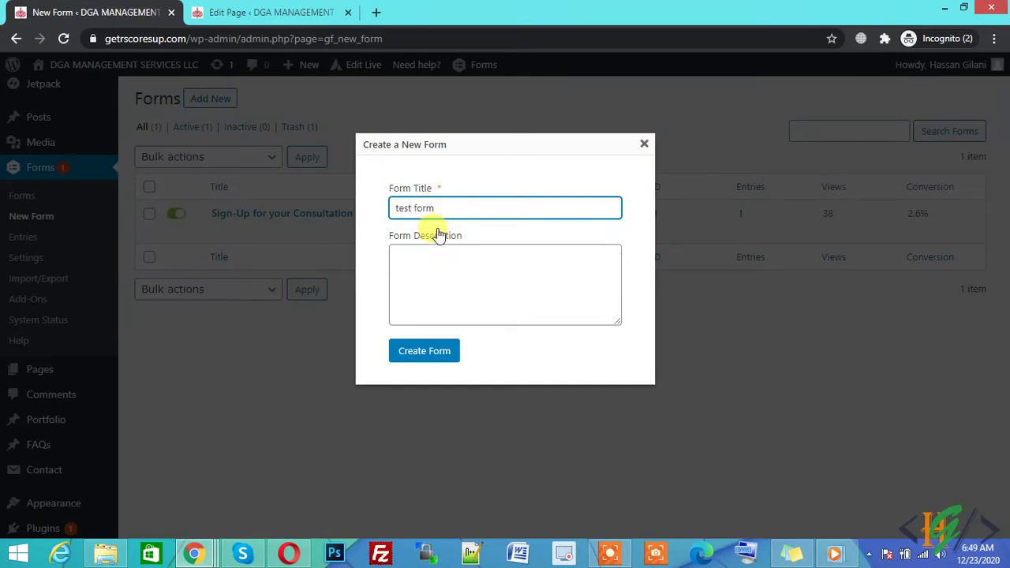
{"action": "left_click", "coordinate": [426, 352]}
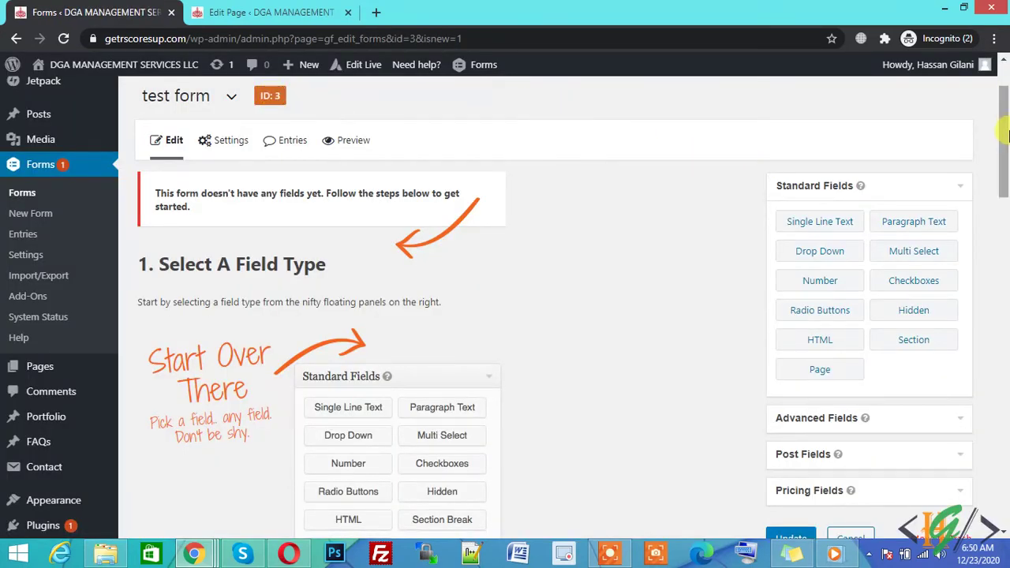
Browse the Advanced, Post and Pricing field groups, then drop an Advanced Name field onto the form
{"action": "scroll", "coordinate": [833, 162], "scroll_direction": "down", "scroll_amount": 1}
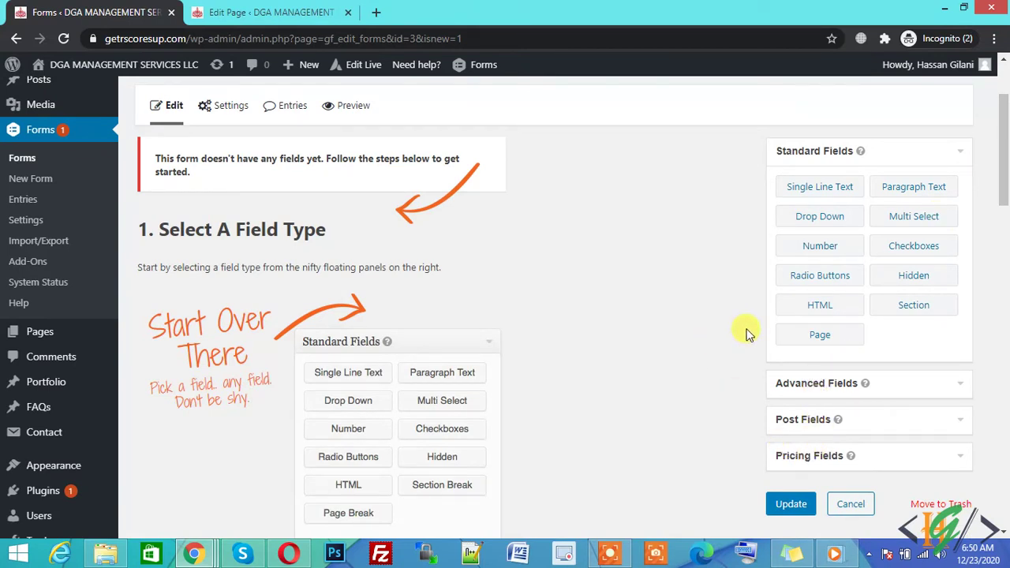
{"action": "scroll", "coordinate": [1006, 165], "scroll_direction": "down", "scroll_amount": 1}
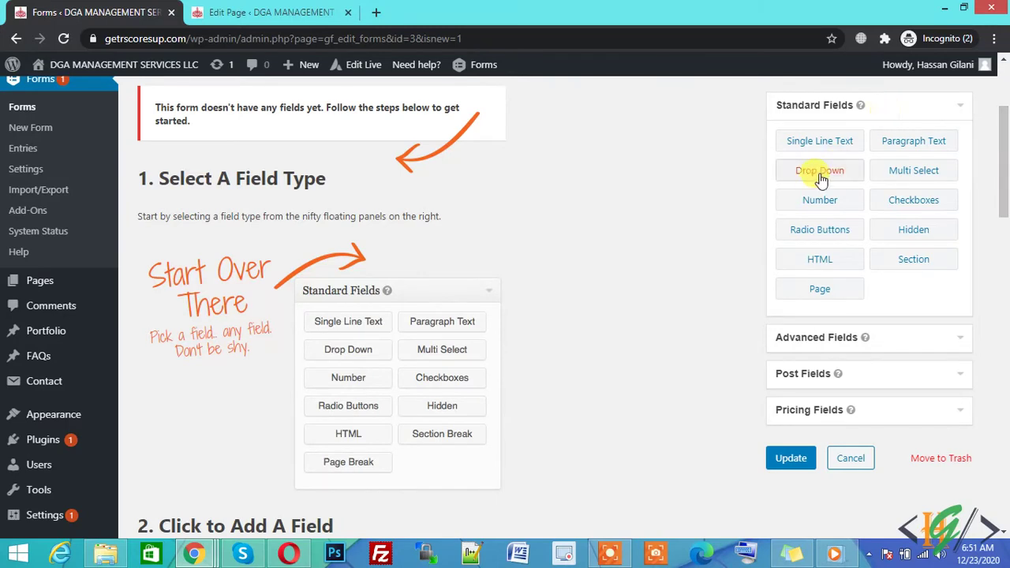
{"action": "left_click", "coordinate": [828, 347]}
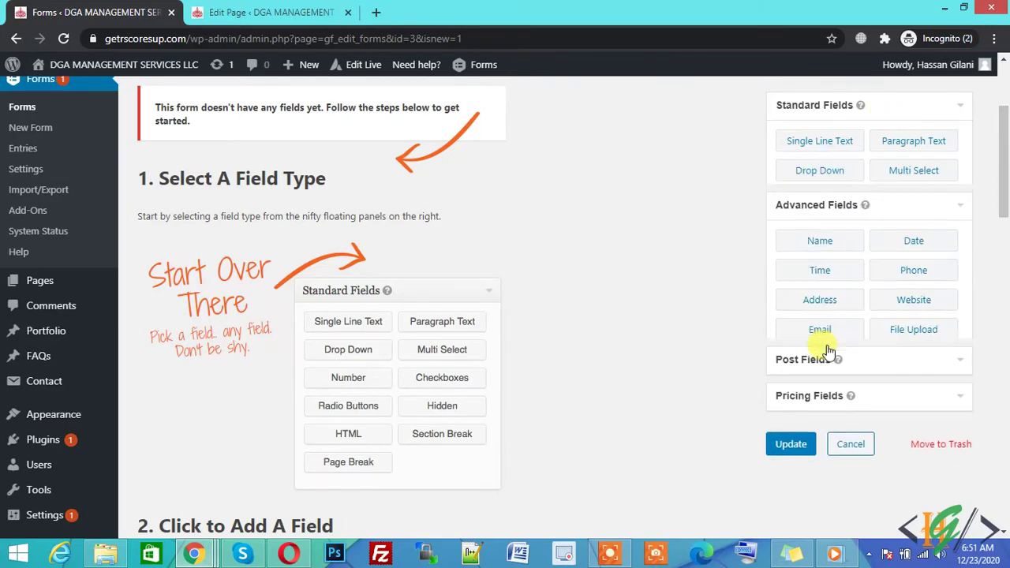
{"action": "left_click", "coordinate": [834, 347]}
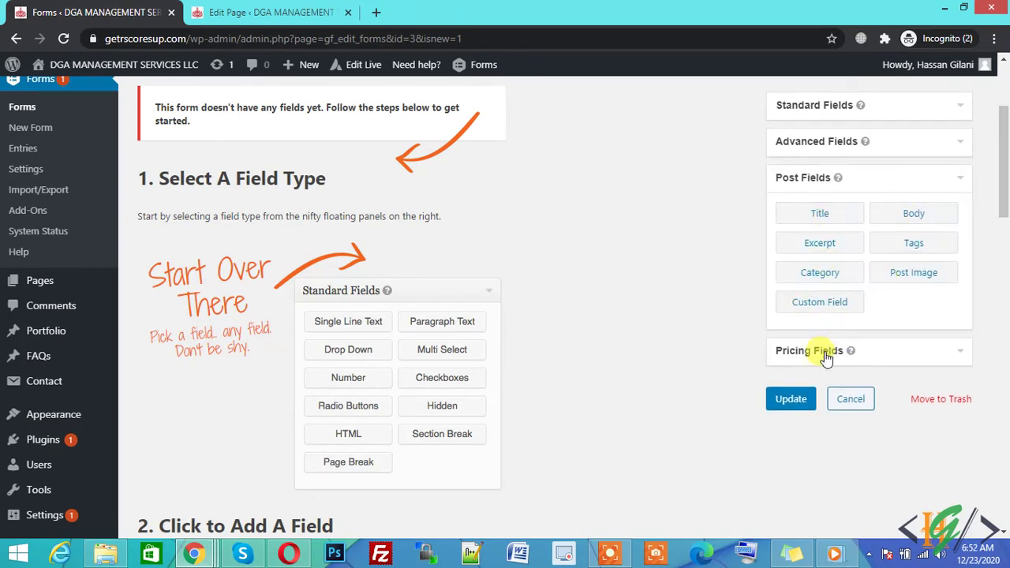
{"action": "left_click", "coordinate": [824, 350]}
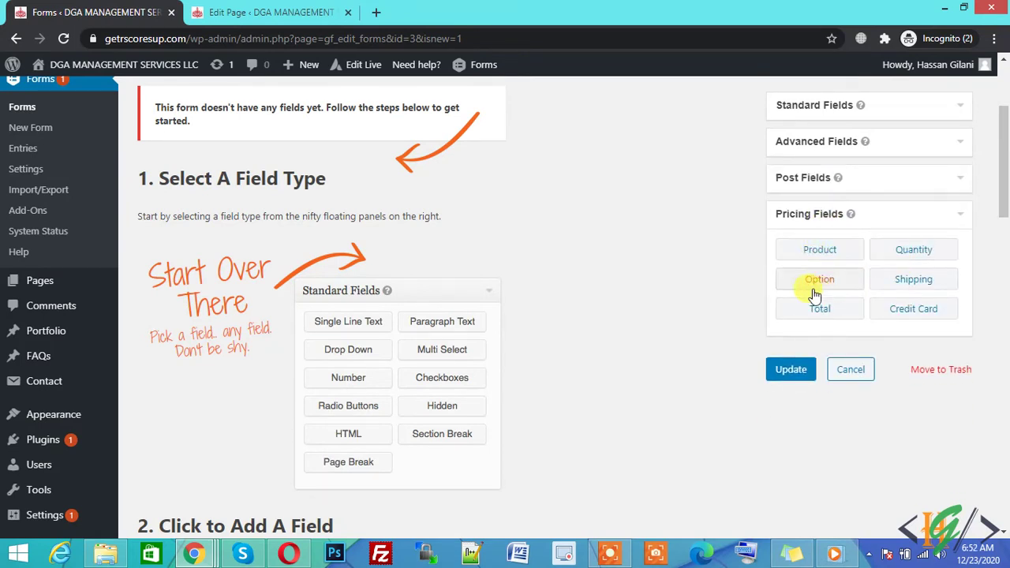
{"action": "left_click", "coordinate": [851, 142]}
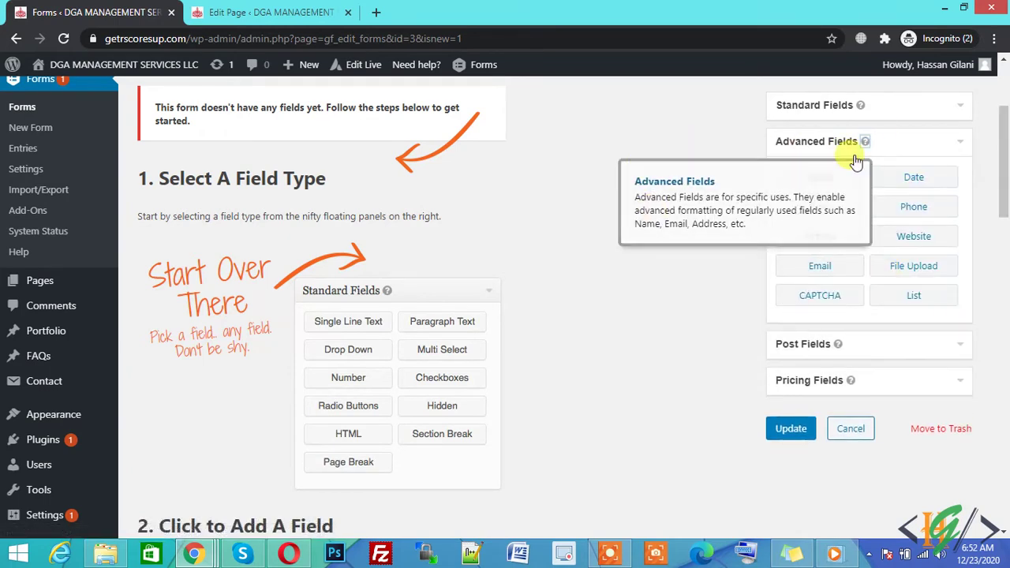
{"action": "left_click_drag", "start_coordinate": [808, 181], "coordinate": [248, 261]}
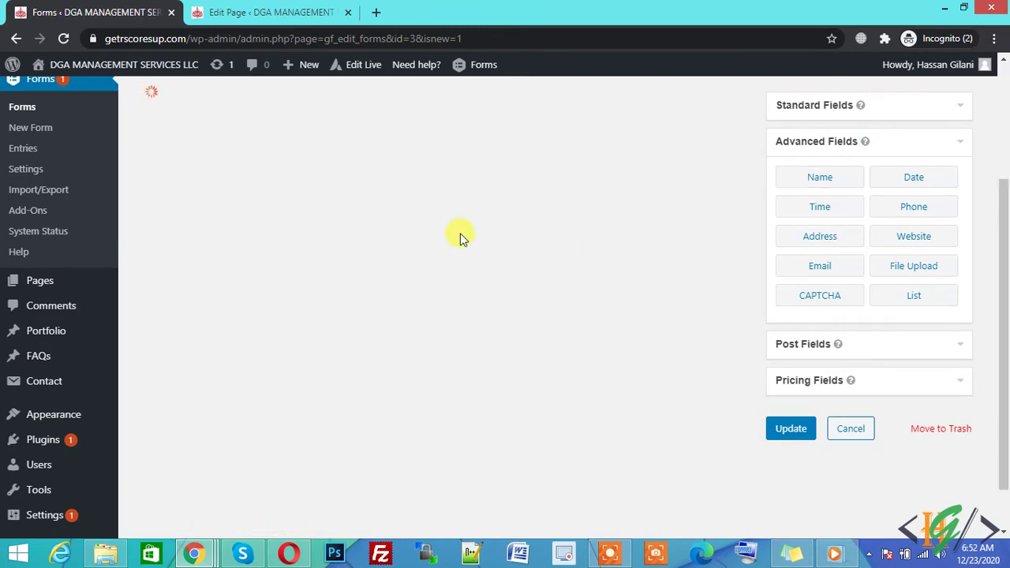
Add Email and Address fields below the Name field
{"action": "left_click_drag", "start_coordinate": [1003, 268], "coordinate": [1003, 214]}
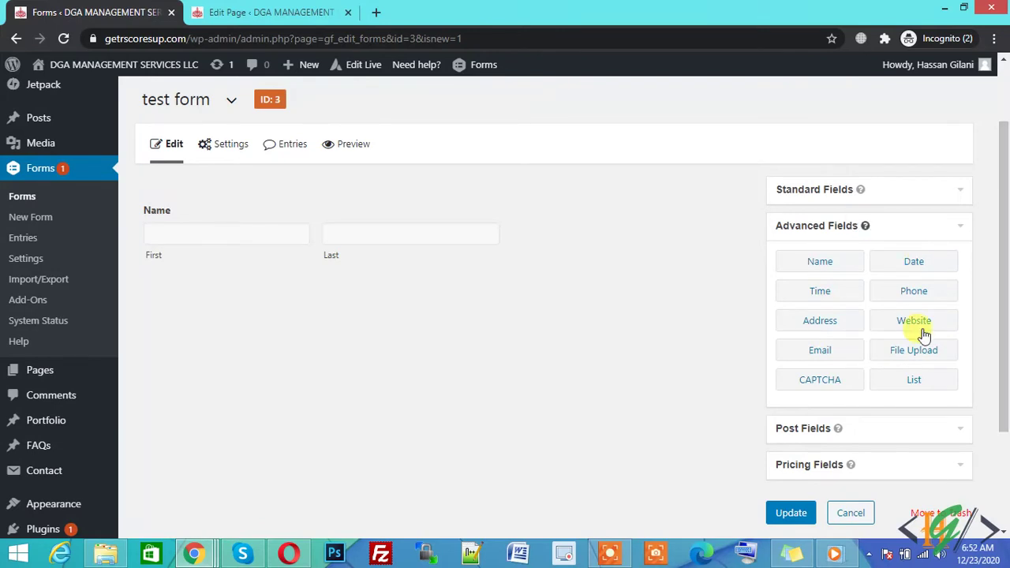
{"action": "left_click_drag", "start_coordinate": [820, 358], "coordinate": [231, 323]}
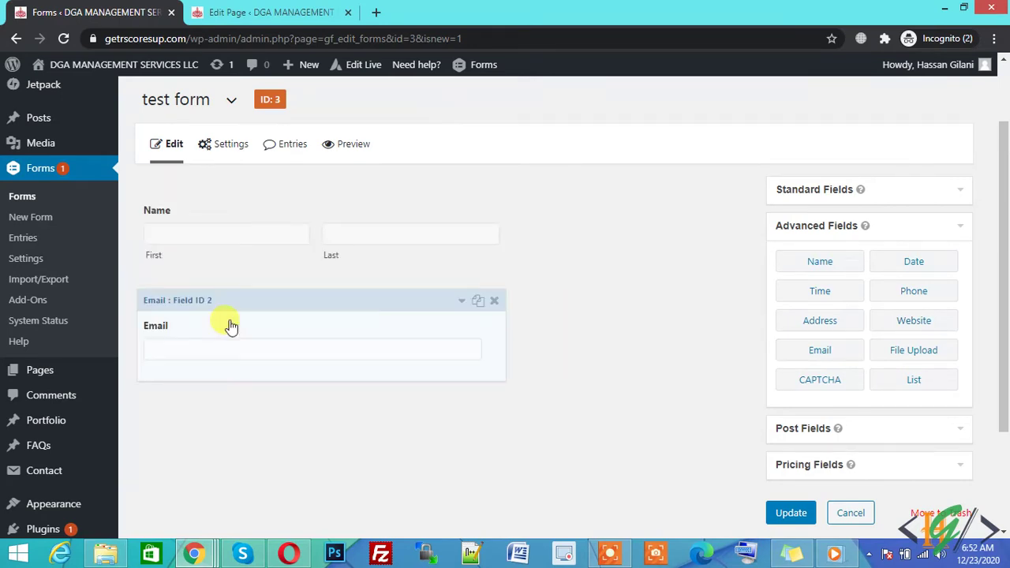
{"action": "left_click_drag", "start_coordinate": [833, 318], "coordinate": [228, 403]}
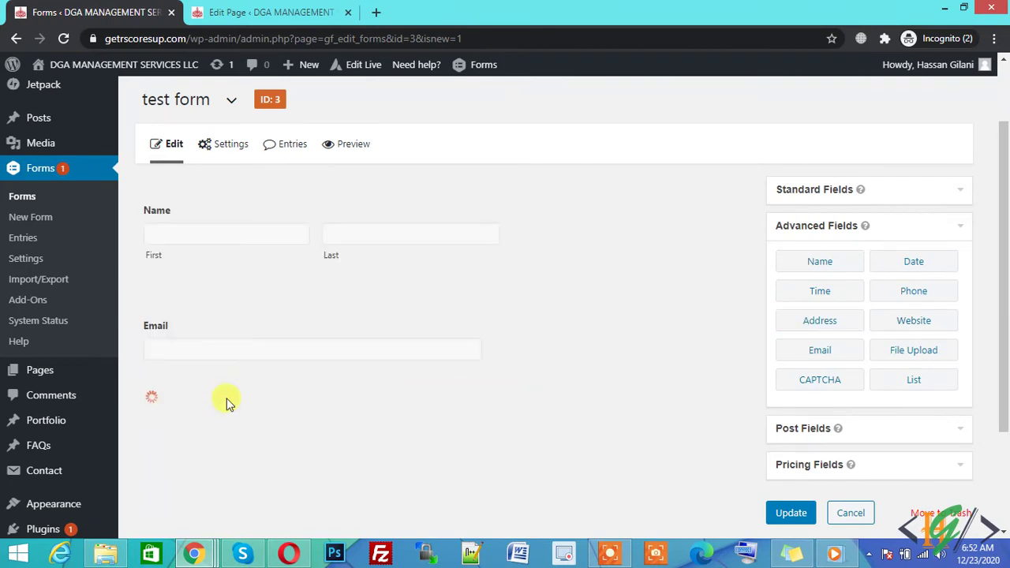
Add a Product pricing field below the Address field
{"action": "scroll", "coordinate": [659, 245], "scroll_direction": "down", "scroll_amount": 2}
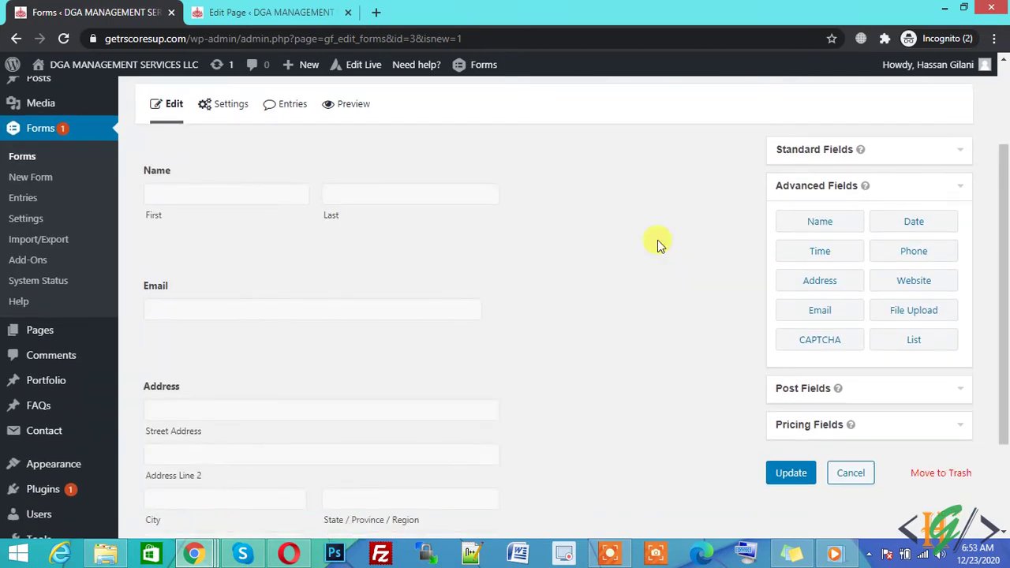
{"action": "left_click", "coordinate": [825, 424]}
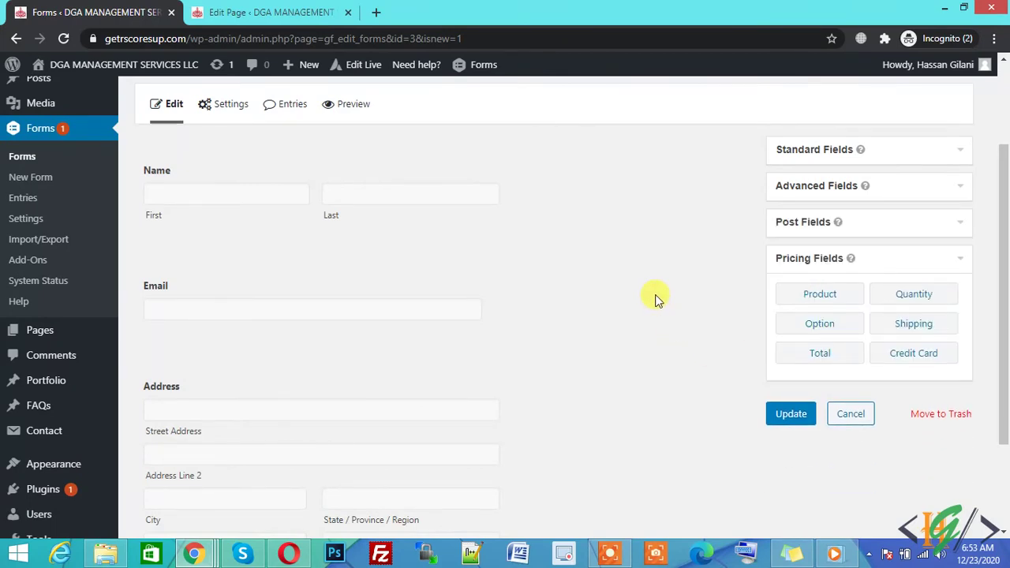
{"action": "left_click_drag", "start_coordinate": [1005, 304], "coordinate": [1007, 386]}
{"action": "left_click_drag", "start_coordinate": [809, 252], "coordinate": [286, 462]}
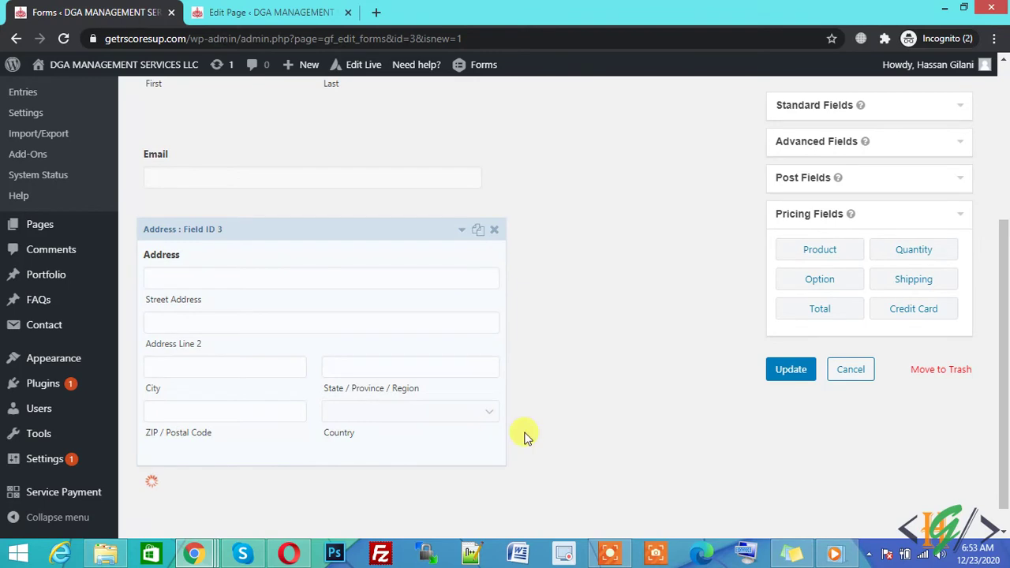
{"action": "left_click_drag", "start_coordinate": [1006, 386], "coordinate": [1005, 422]}
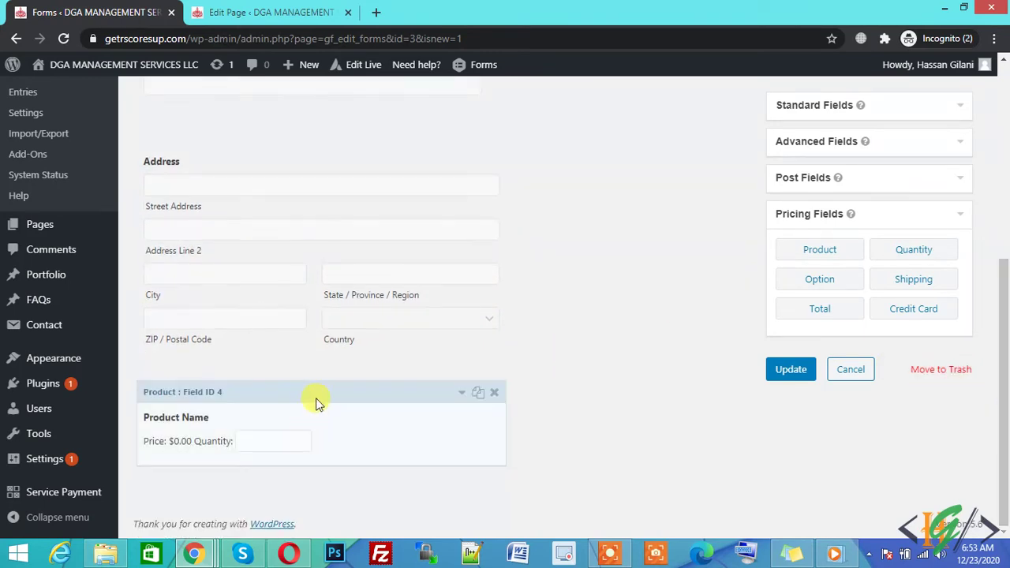
Set the Product field's price to $10.00
{"action": "left_click", "coordinate": [317, 397]}
{"action": "left_click_drag", "start_coordinate": [1005, 338], "coordinate": [1006, 446]}
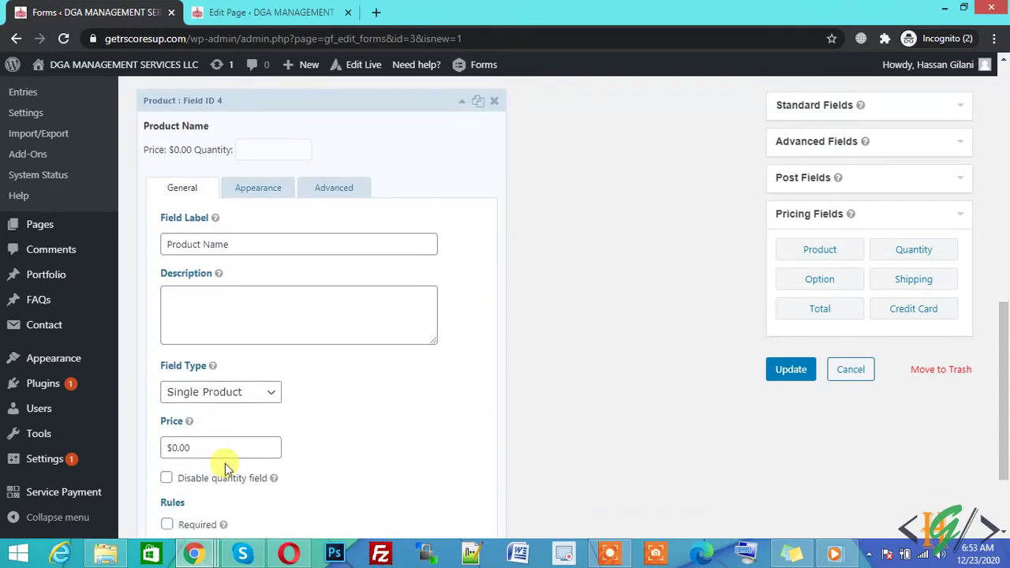
{"action": "left_click", "coordinate": [167, 447]}
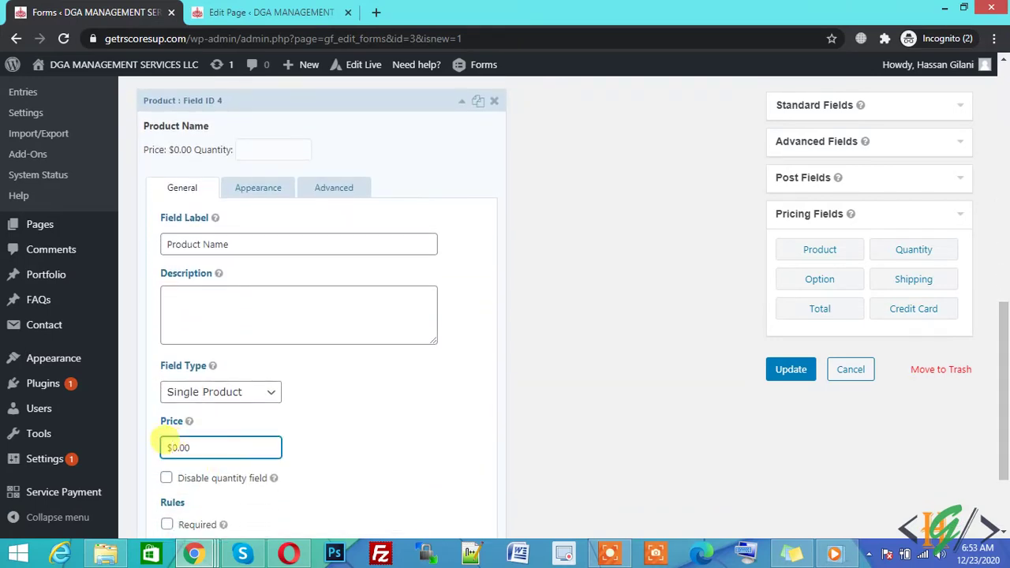
{"action": "type", "text": "1"}
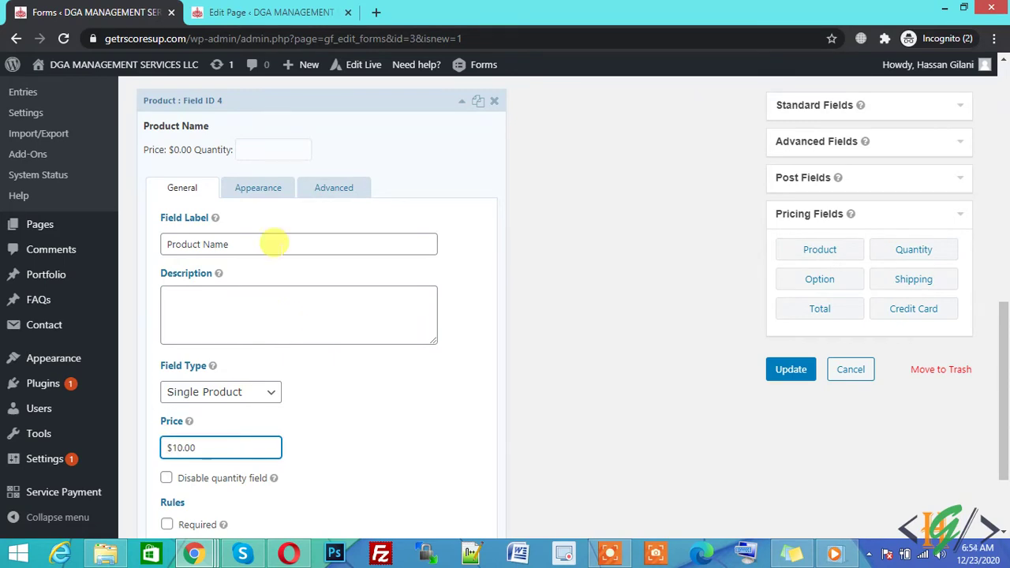
Relabel the product 'Shirt' and mark it Required
{"action": "left_click", "coordinate": [272, 243]}
{"action": "key", "text": "ctrl+a"}
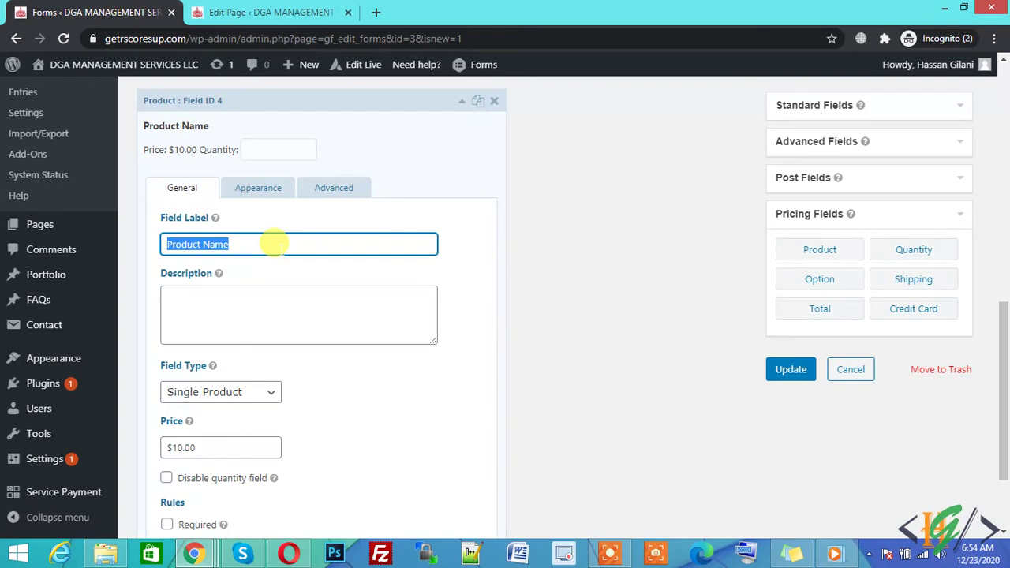
{"action": "type", "text": "Shirt"}
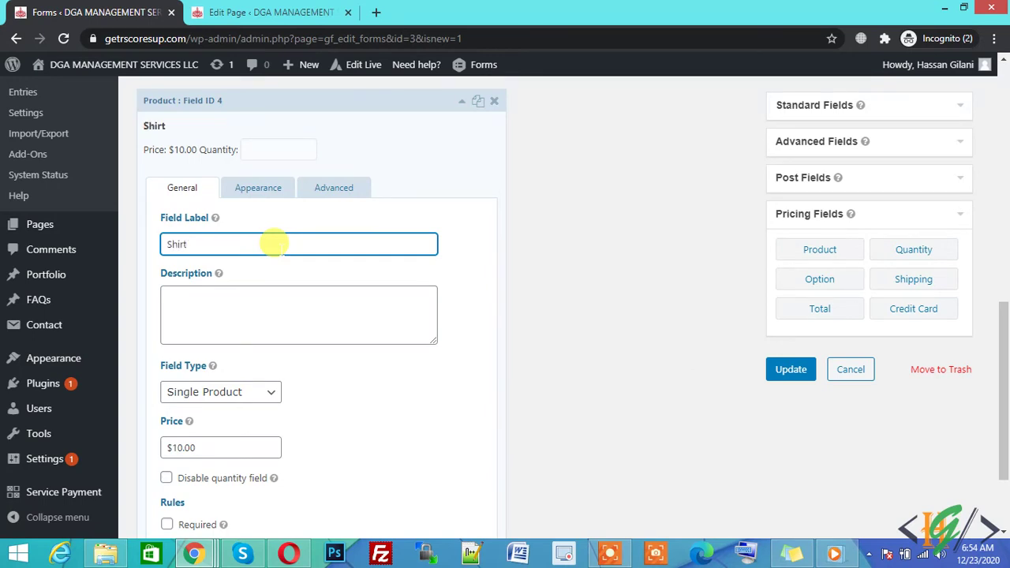
{"action": "scroll", "coordinate": [755, 376], "scroll_direction": "down", "scroll_amount": 2}
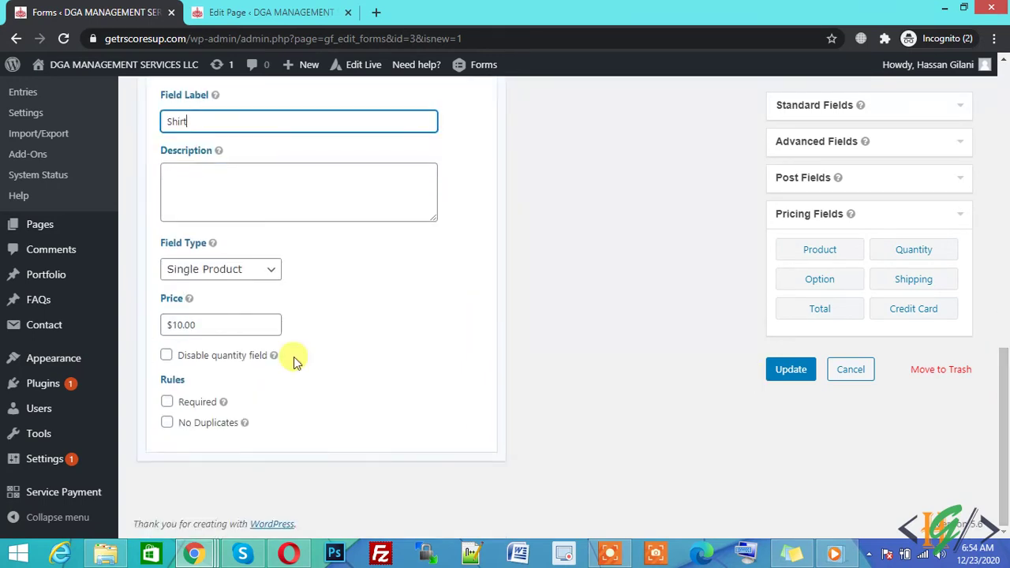
{"action": "left_click", "coordinate": [169, 403]}
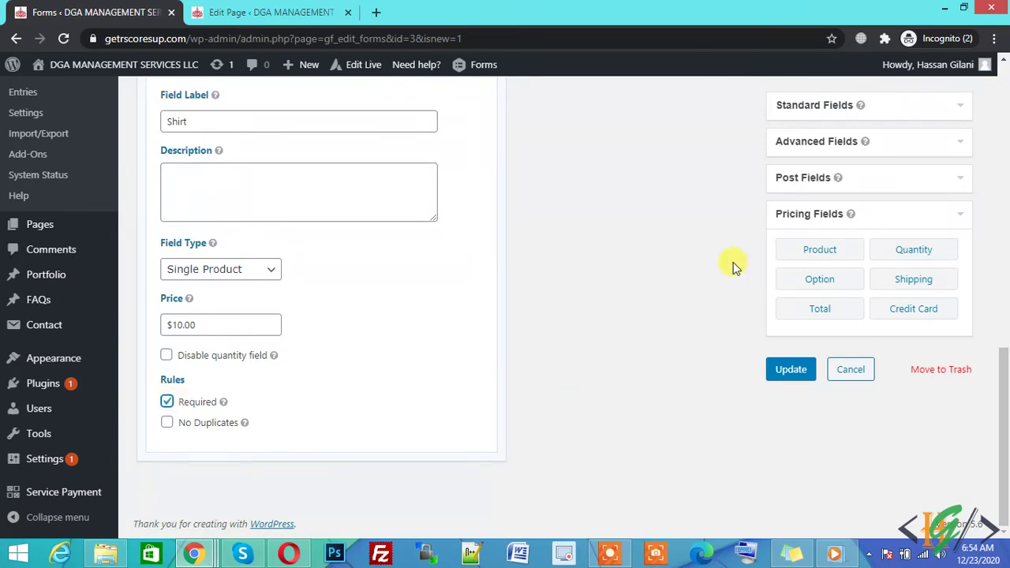
{"action": "left_click", "coordinate": [909, 315]}
Add a Credit Card field below the Shirt product and mark it Required
{"action": "left_click_drag", "start_coordinate": [740, 341], "coordinate": [192, 444]}
{"action": "left_click_drag", "start_coordinate": [1006, 472], "coordinate": [1002, 379]}
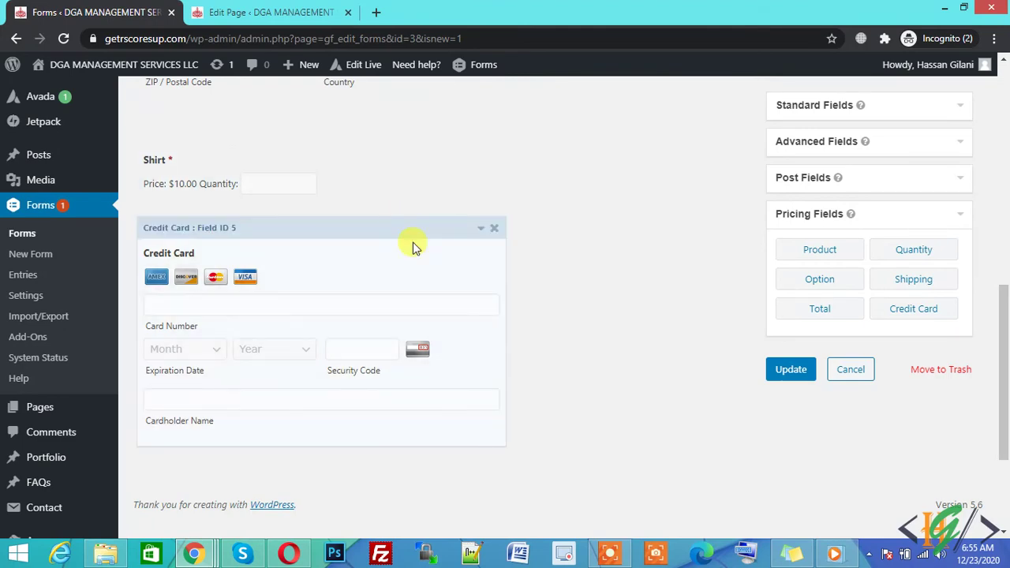
{"action": "left_click", "coordinate": [483, 237]}
{"action": "left_click_drag", "start_coordinate": [1003, 375], "coordinate": [1003, 418]}
{"action": "scroll", "coordinate": [1003, 418], "scroll_direction": "down", "scroll_amount": 1}
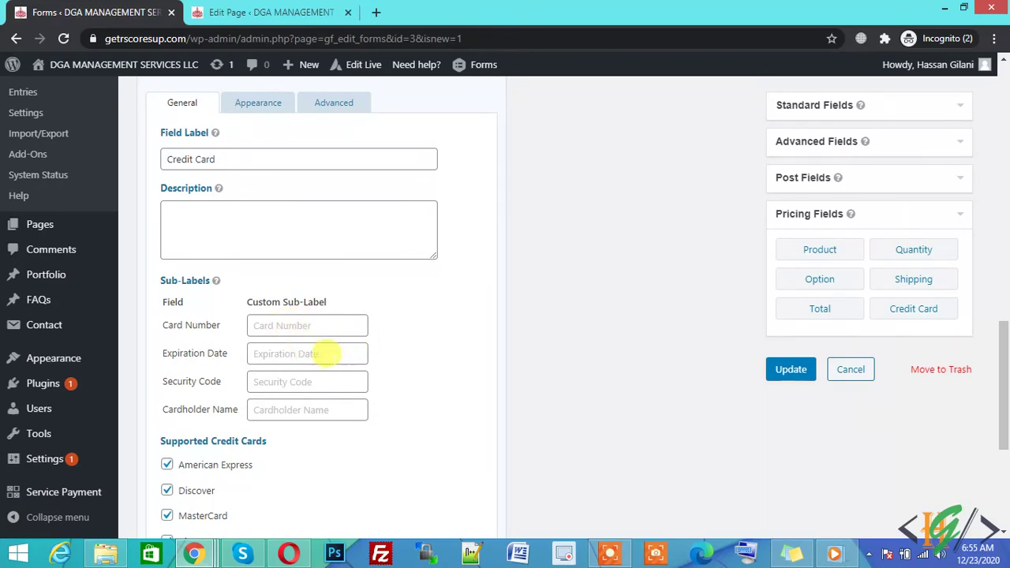
{"action": "left_click_drag", "start_coordinate": [1001, 379], "coordinate": [1006, 478]}
{"action": "left_click", "coordinate": [167, 458]}
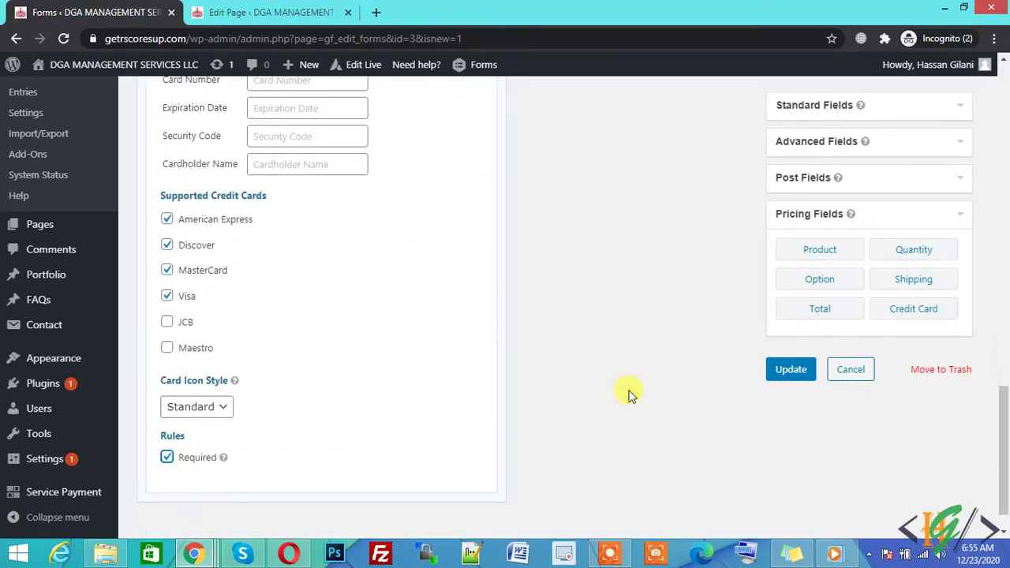
Save test form and check the form-updated confirmation
{"action": "left_click", "coordinate": [786, 377]}
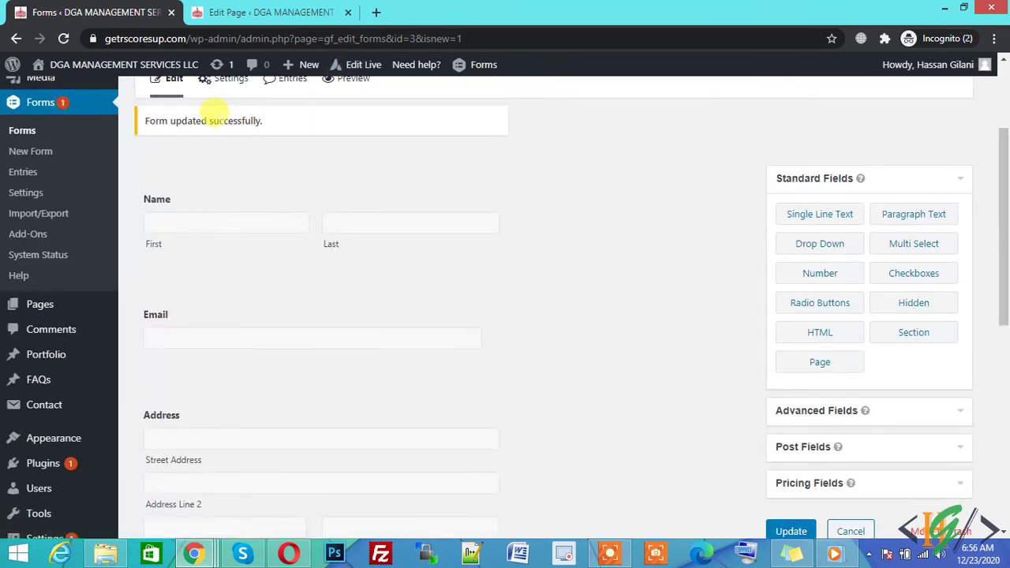
{"action": "triple_click", "coordinate": [217, 119]}
{"action": "left_click_drag", "start_coordinate": [1006, 210], "coordinate": [1006, 167]}
Start a new page titled 'Test' in a separate browser tab
{"action": "mouse_move", "coordinate": [303, 64]}
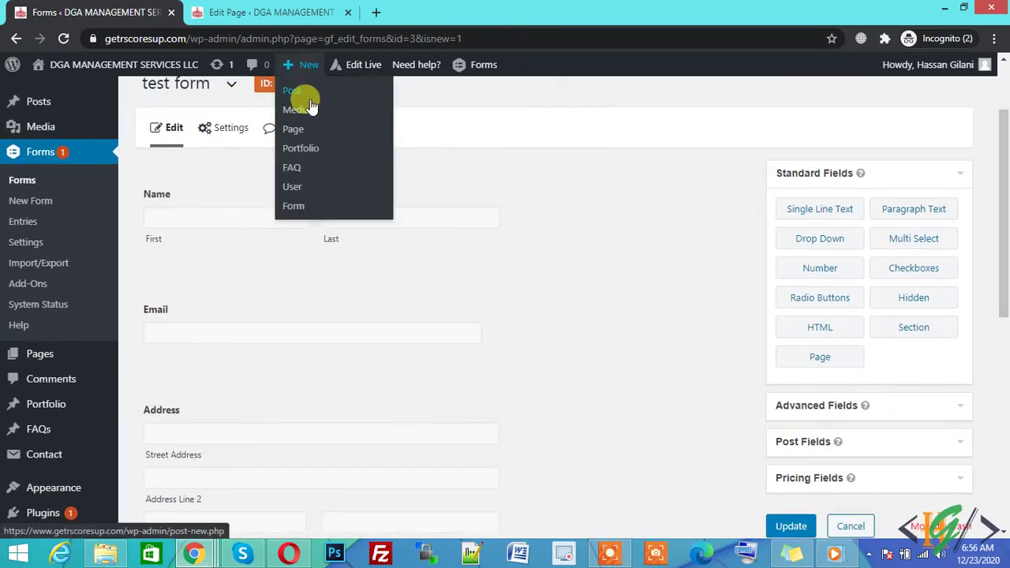
{"action": "right_click", "coordinate": [299, 134]}
{"action": "left_click", "coordinate": [316, 144]}
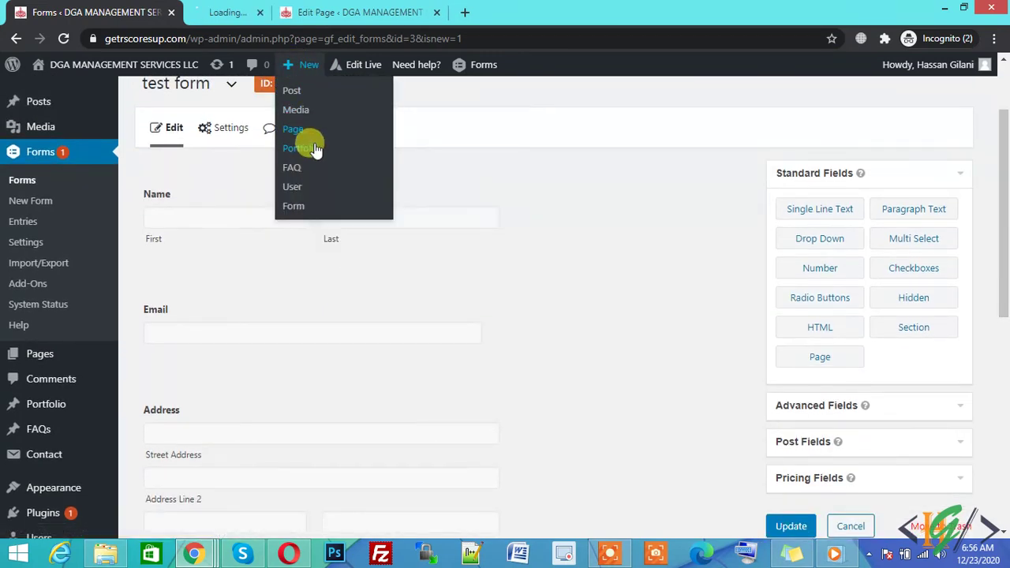
{"action": "left_click", "coordinate": [298, 10]}
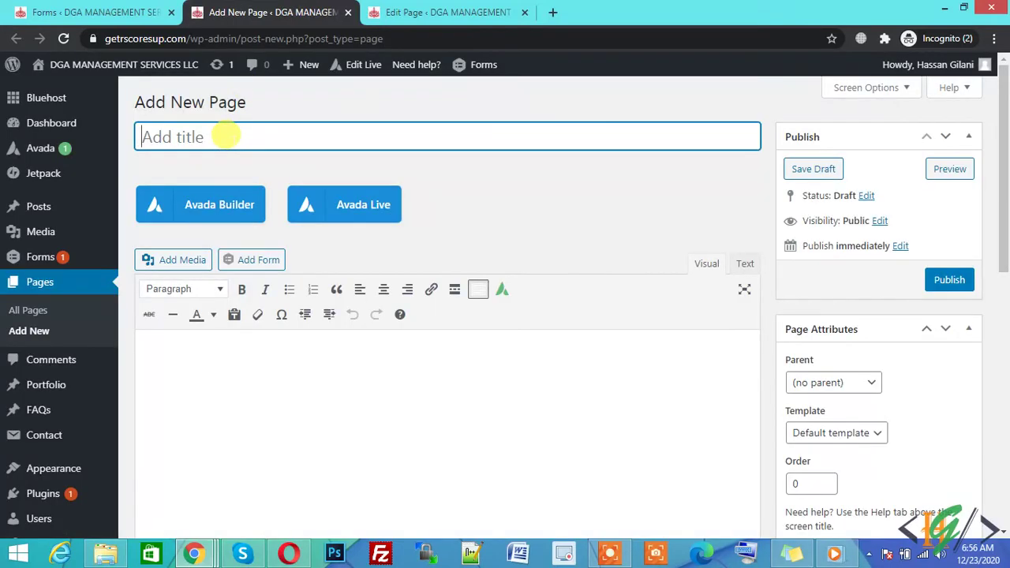
{"action": "type", "text": "Test"}
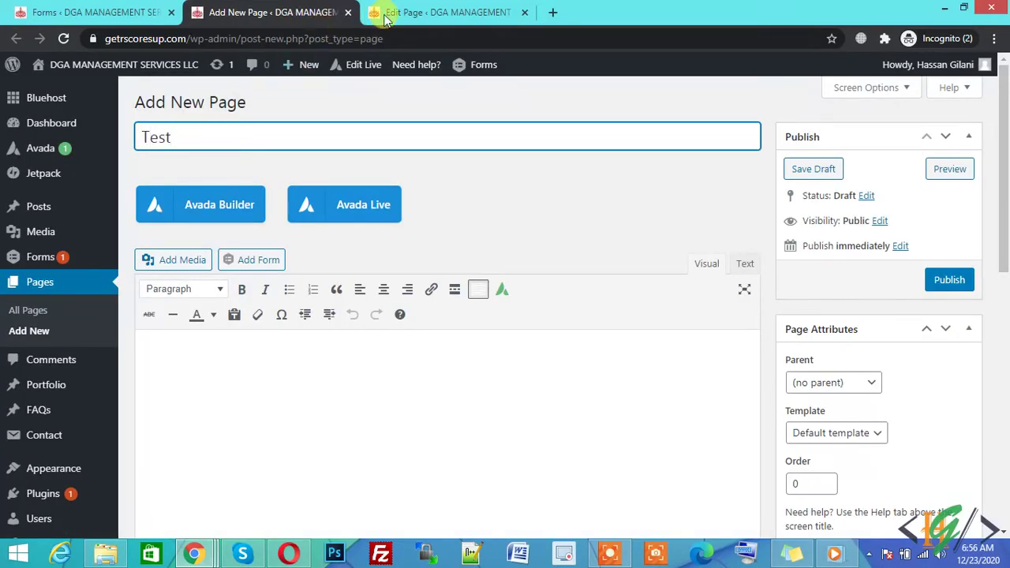
Copy the existing [gravityform] shortcode into the Test page body
{"action": "left_click", "coordinate": [414, 12]}
{"action": "triple_click", "coordinate": [359, 257]}
{"action": "key", "text": "ctrl+c"}
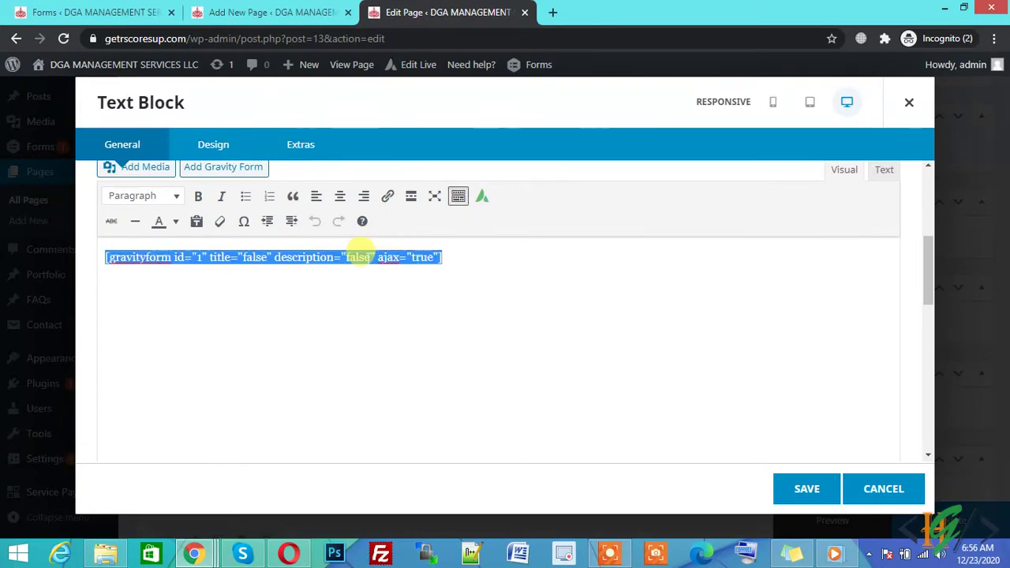
{"action": "left_click", "coordinate": [257, 10]}
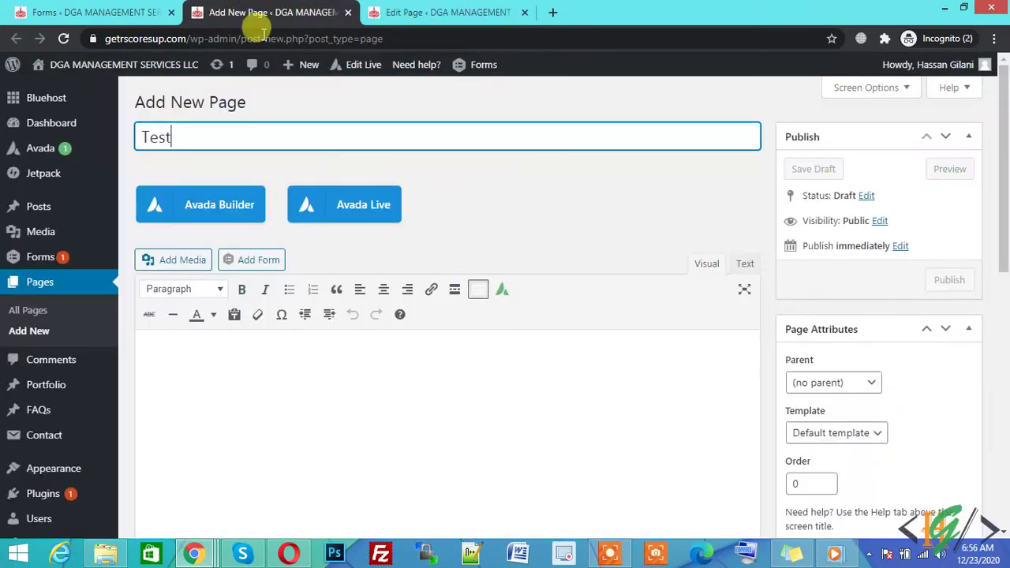
{"action": "left_click", "coordinate": [267, 369]}
{"action": "key", "text": "ctrl+v"}
Change the shortcode's form id to 3 and publish the Test page
{"action": "left_click", "coordinate": [119, 12]}
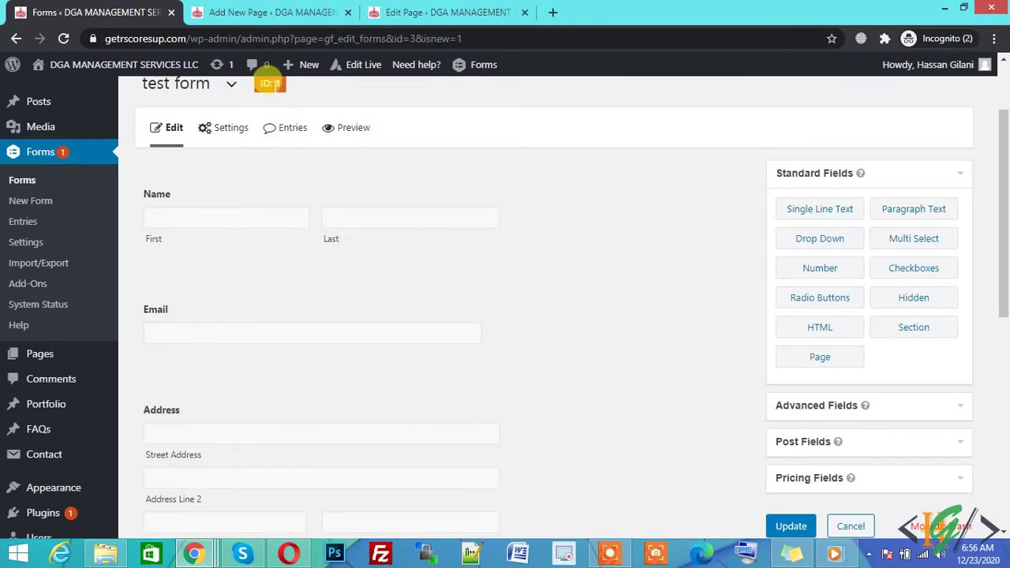
{"action": "left_click", "coordinate": [264, 11]}
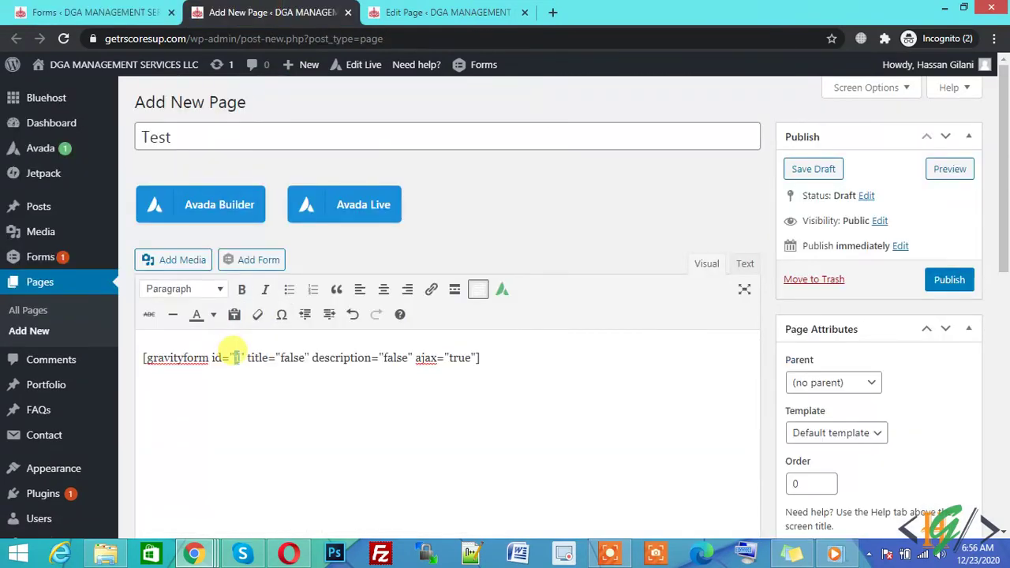
{"action": "type", "text": "3"}
{"action": "left_click", "coordinate": [949, 280]}
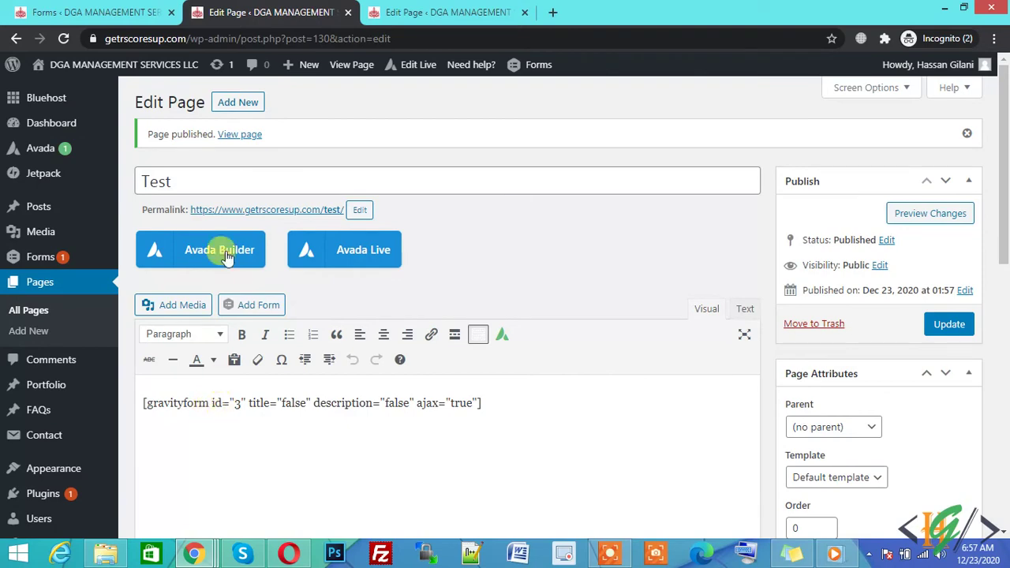
Open the live Test page in a new tab and enter a Shirt quantity of 2
{"action": "right_click", "coordinate": [276, 211]}
{"action": "left_click", "coordinate": [299, 219]}
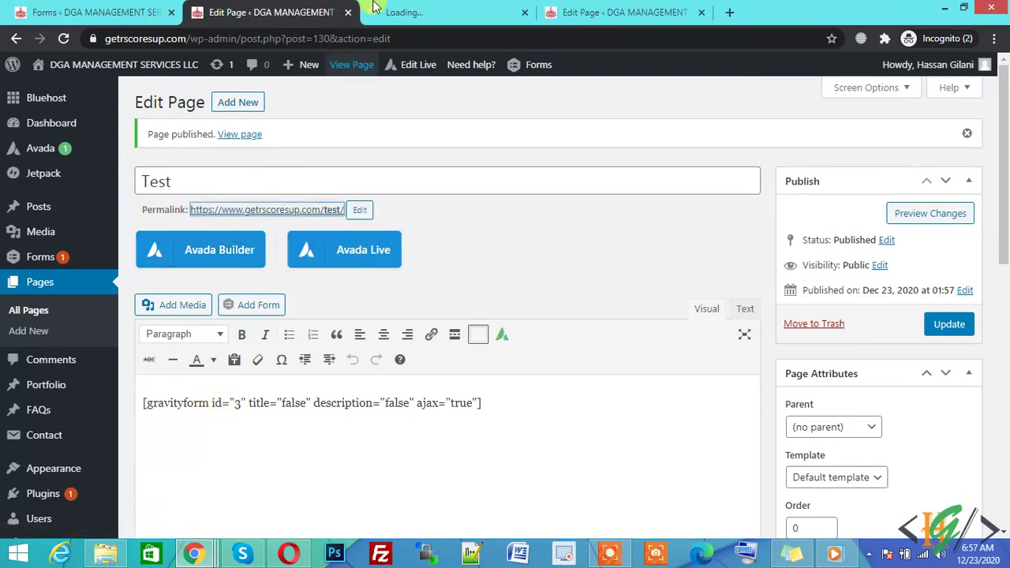
{"action": "left_click", "coordinate": [423, 7]}
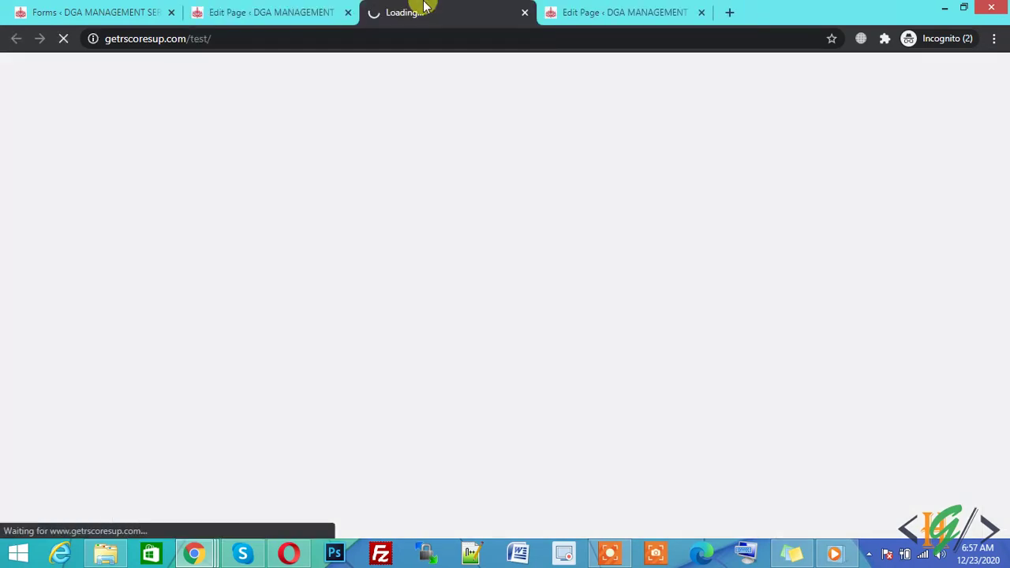
{"action": "scroll", "coordinate": [1001, 197], "scroll_direction": "down", "scroll_amount": 1}
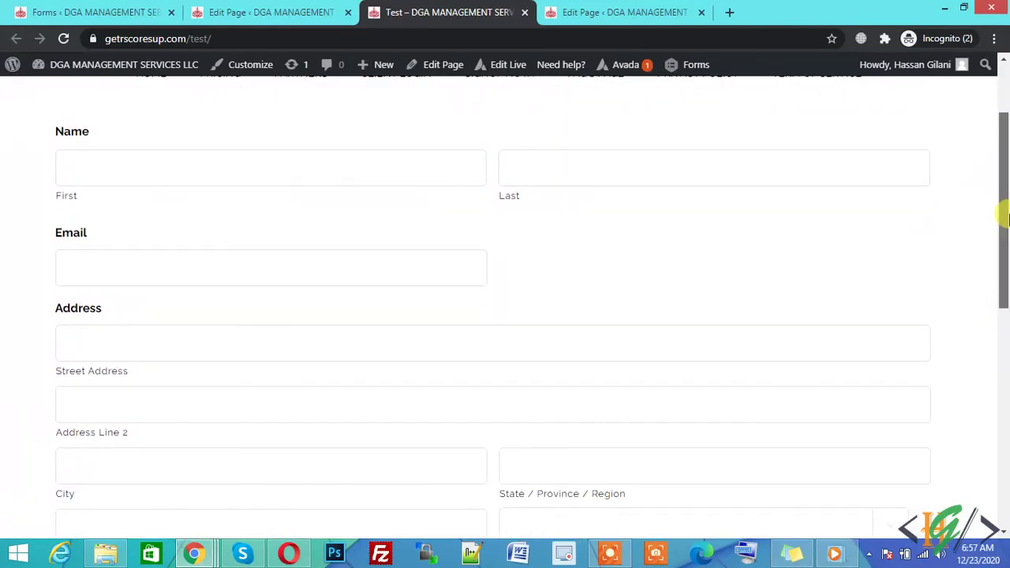
{"action": "left_click_drag", "start_coordinate": [1002, 271], "coordinate": [1001, 387]}
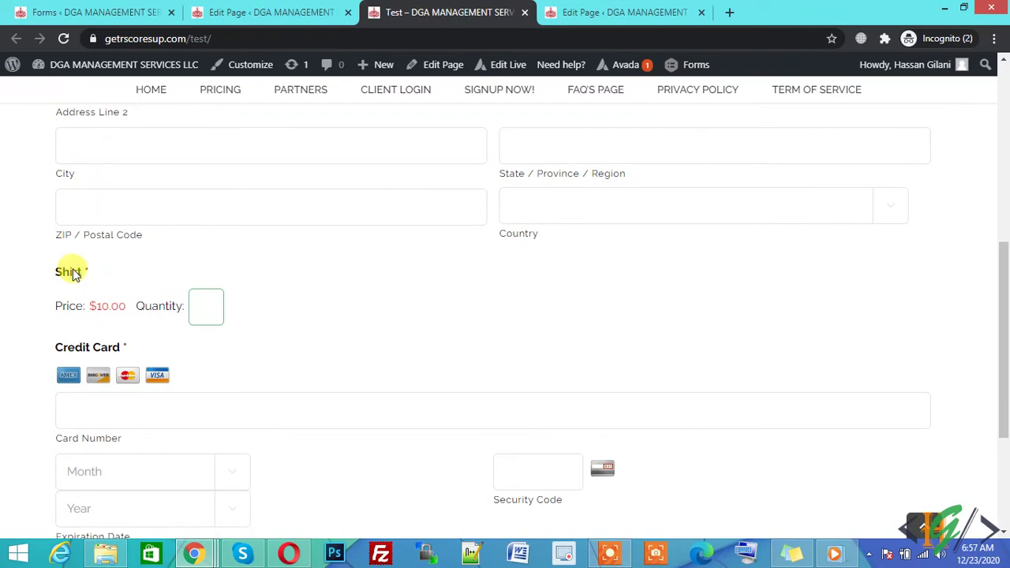
{"action": "type", "text": "1"}
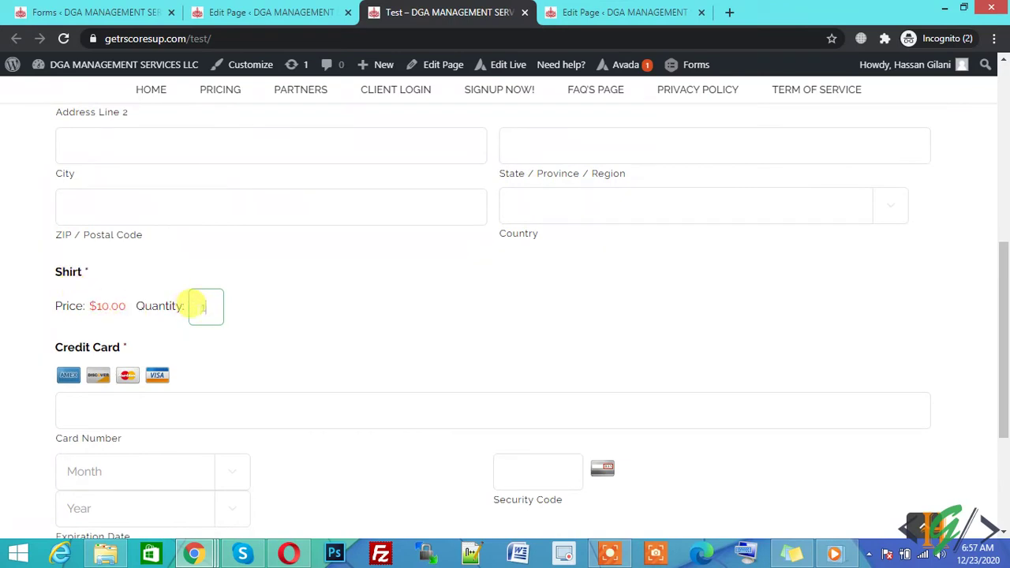
{"action": "key", "text": "BackSpace"}
{"action": "type", "text": "2"}
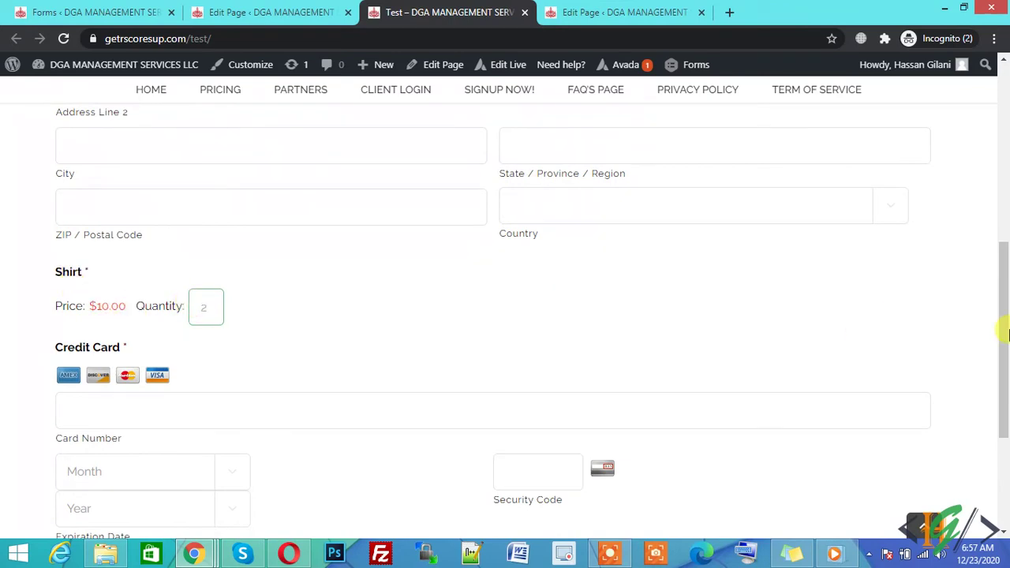
{"action": "scroll", "coordinate": [1002, 378], "scroll_direction": "down", "scroll_amount": 1}
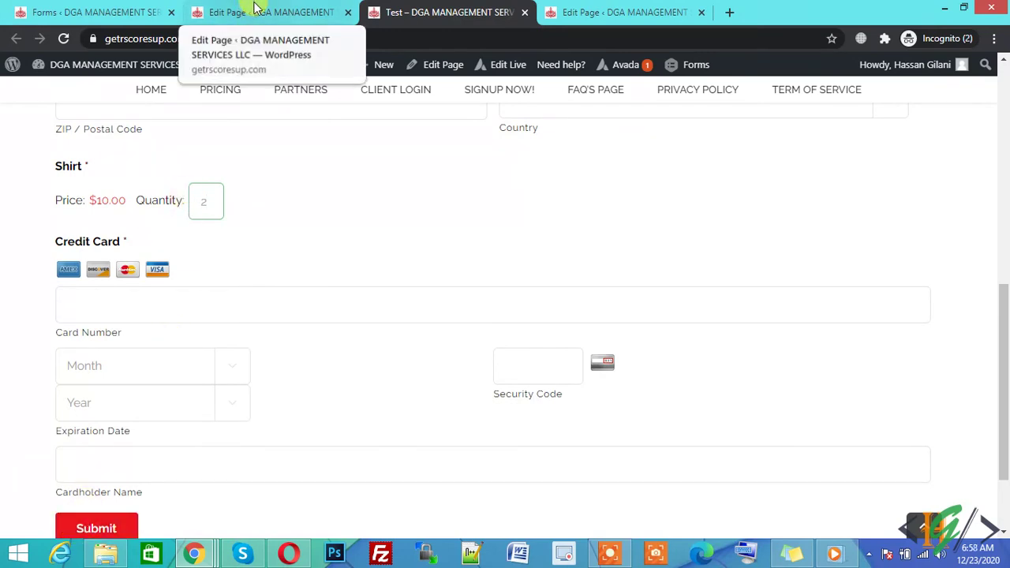
Add a new Authorize.Net feed from the test form's Settings
{"action": "left_click", "coordinate": [47, 11]}
{"action": "mouse_move", "coordinate": [225, 132]}
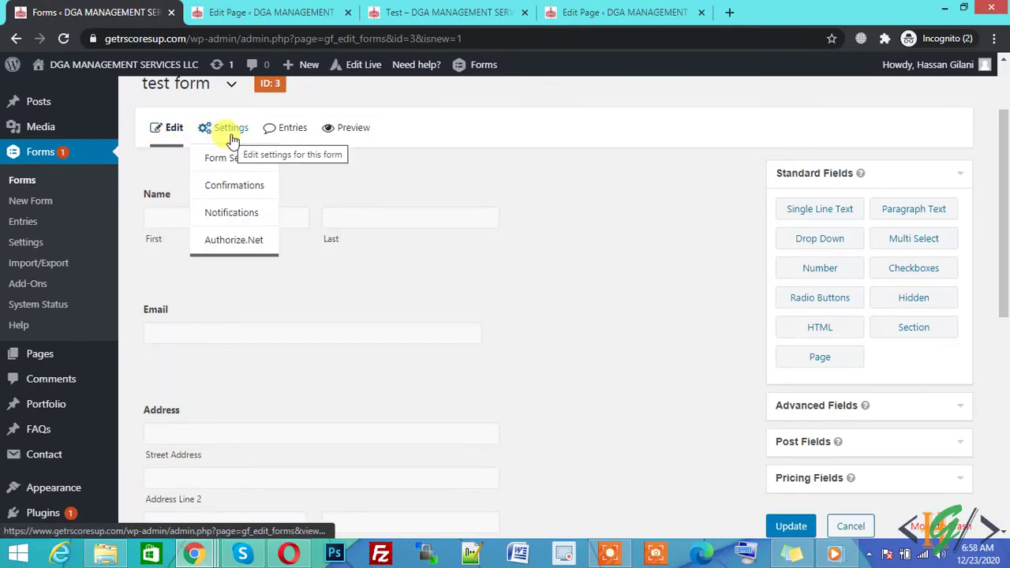
{"action": "left_click", "coordinate": [238, 244]}
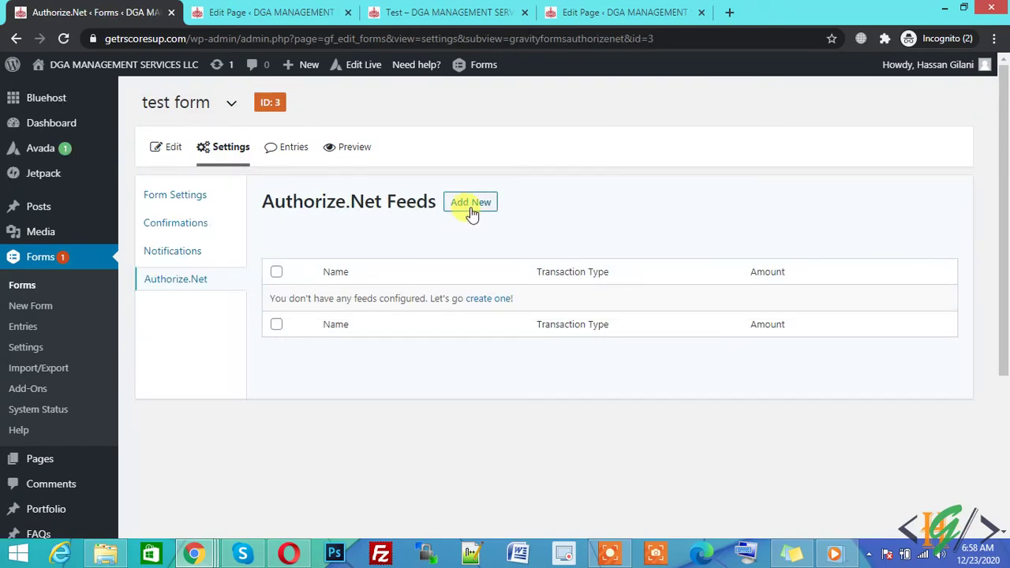
{"action": "left_click", "coordinate": [467, 206]}
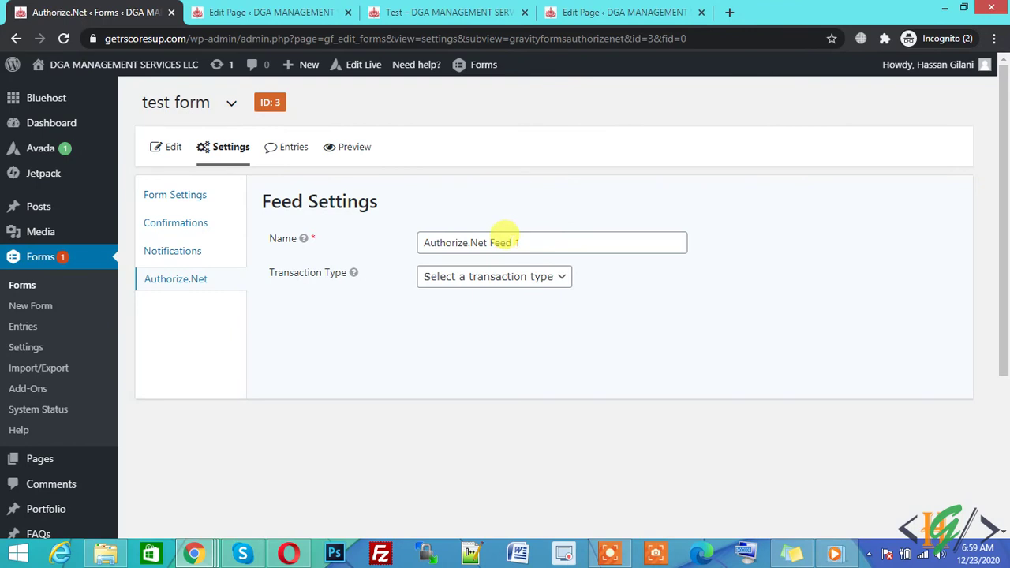
Set the feed's transaction type to Products and Services
{"action": "triple_click", "coordinate": [505, 242]}
{"action": "left_click", "coordinate": [602, 287]}
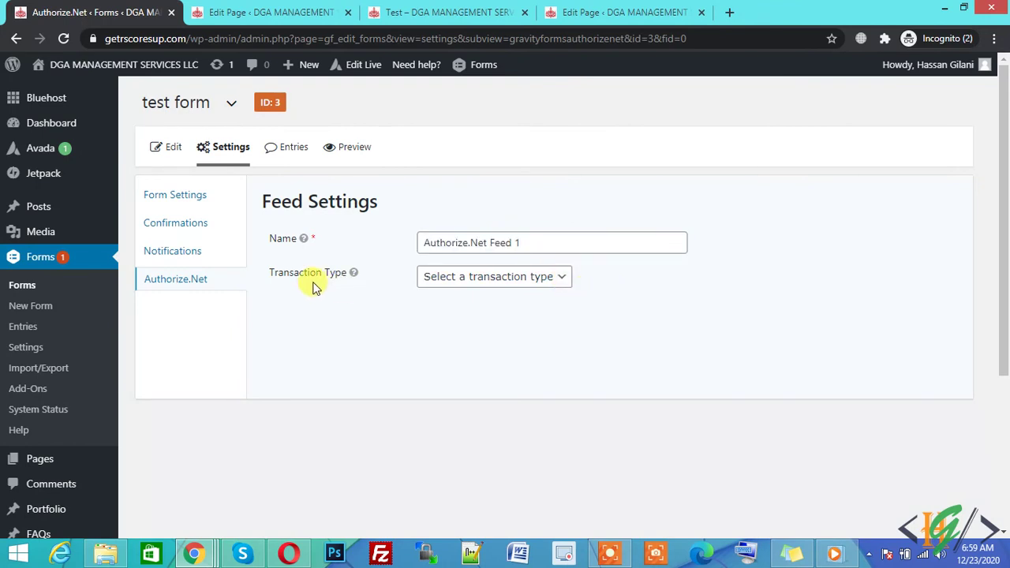
{"action": "left_click", "coordinate": [507, 280]}
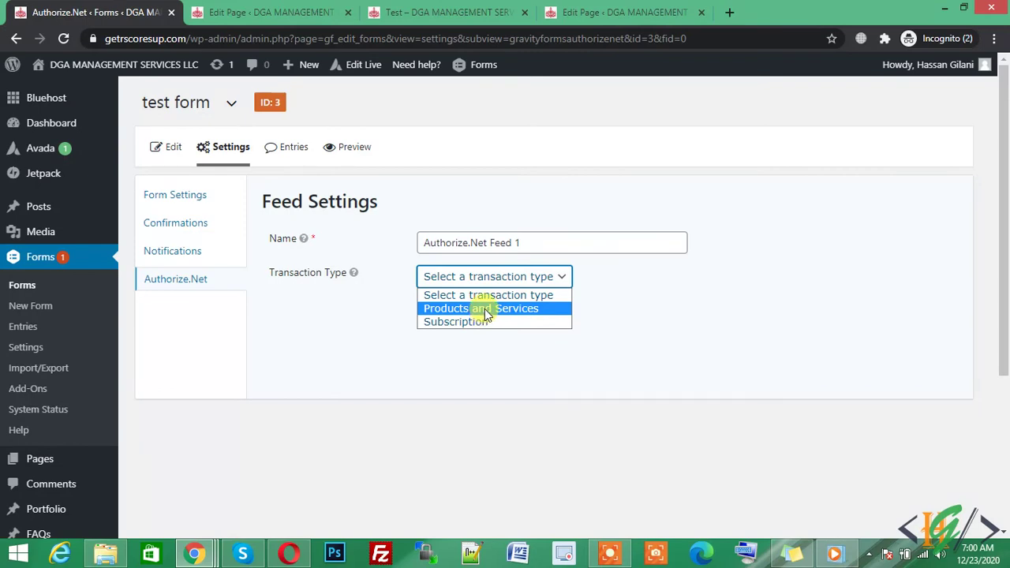
{"action": "left_click", "coordinate": [484, 309]}
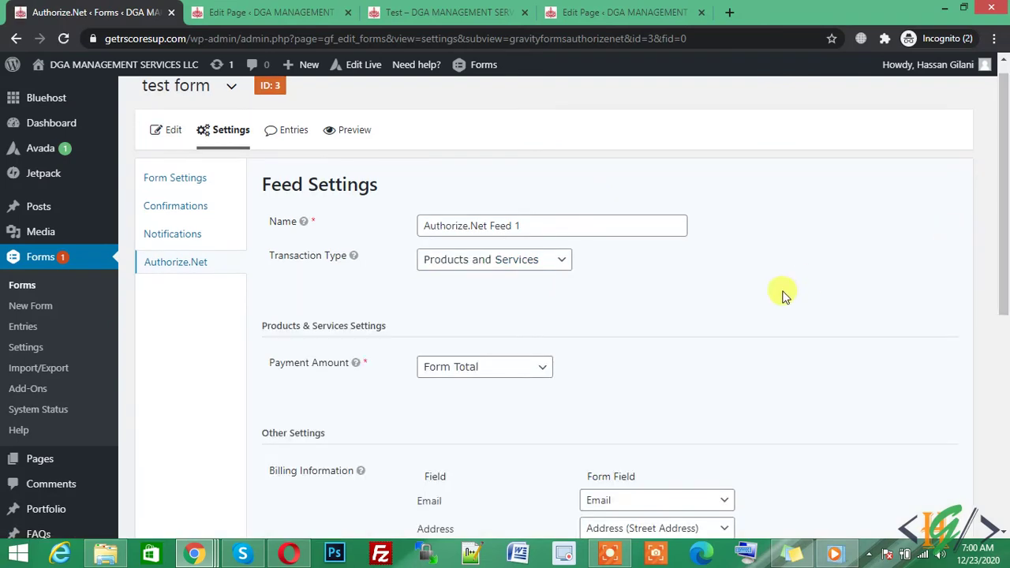
Charge the Shirt amount, enable the Authorize.Net email receipt, and save the feed
{"action": "scroll", "coordinate": [1005, 231], "scroll_direction": "down", "scroll_amount": 2}
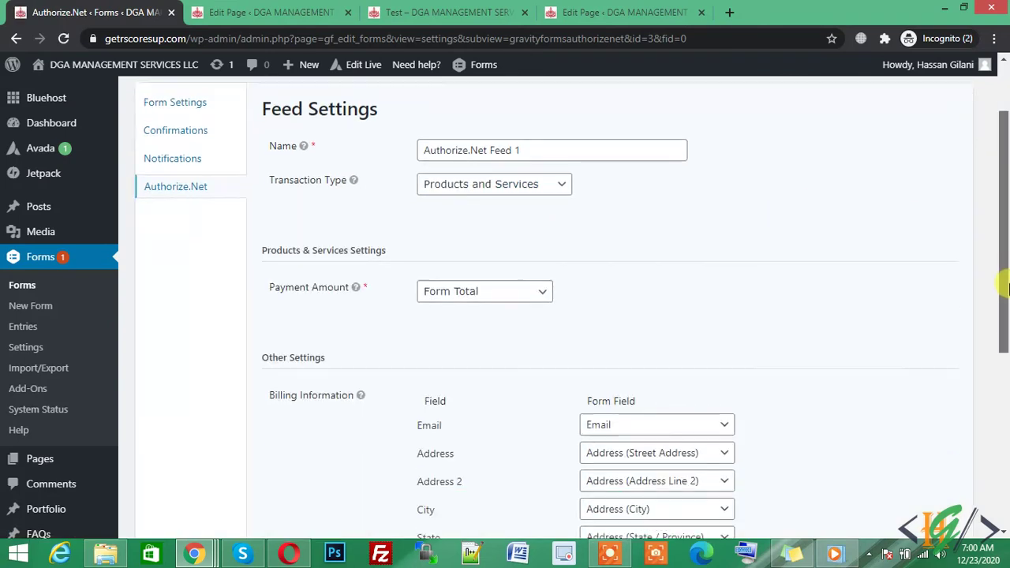
{"action": "left_click", "coordinate": [466, 237]}
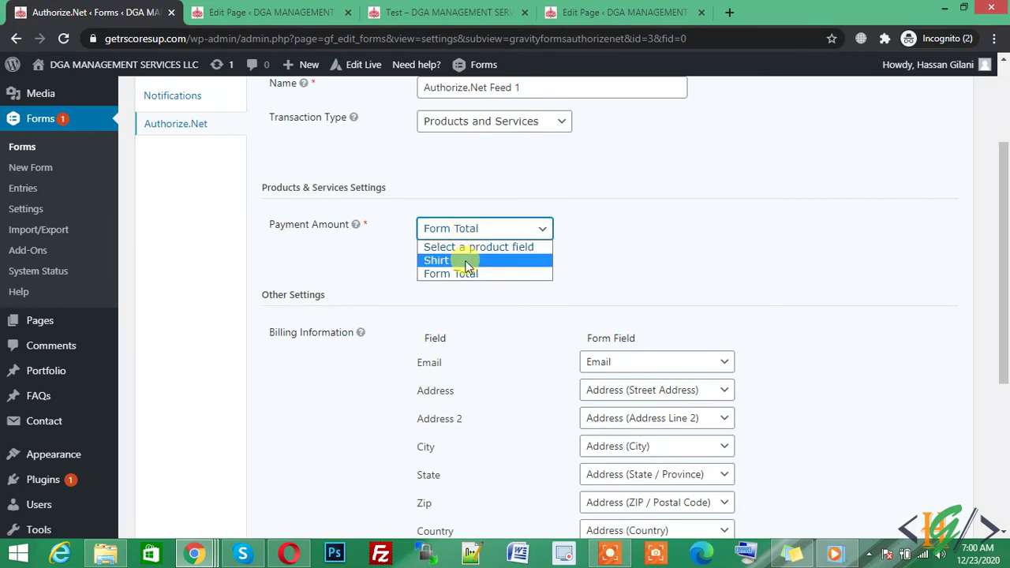
{"action": "left_click", "coordinate": [466, 265]}
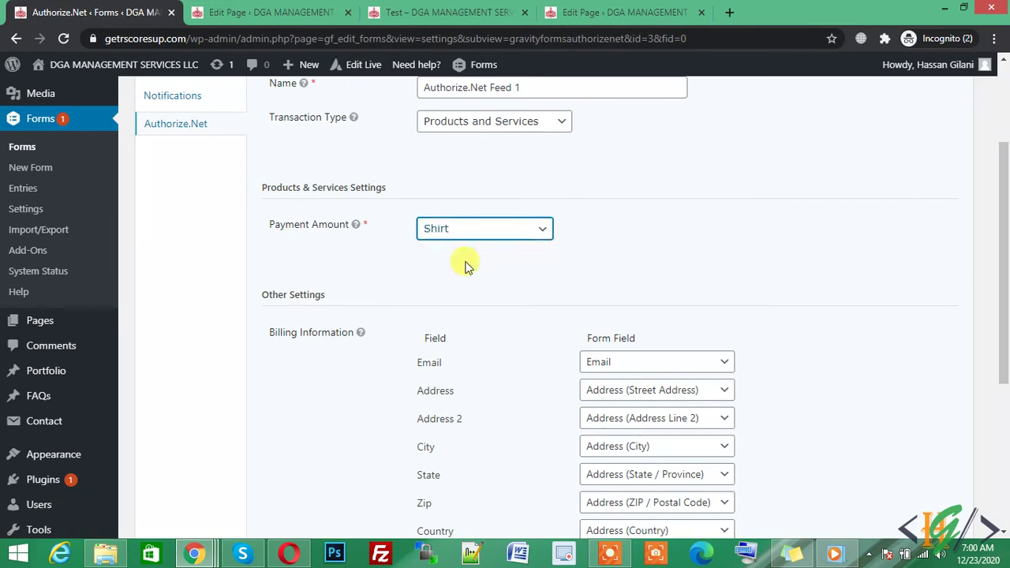
{"action": "left_click_drag", "start_coordinate": [1004, 270], "coordinate": [1006, 396]}
{"action": "left_click", "coordinate": [423, 355]}
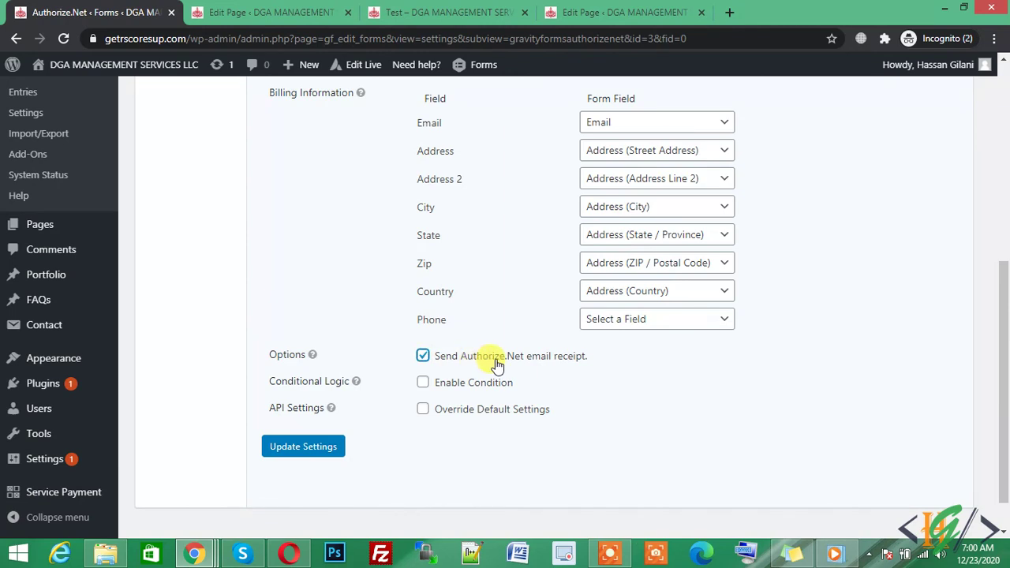
{"action": "left_click", "coordinate": [304, 451]}
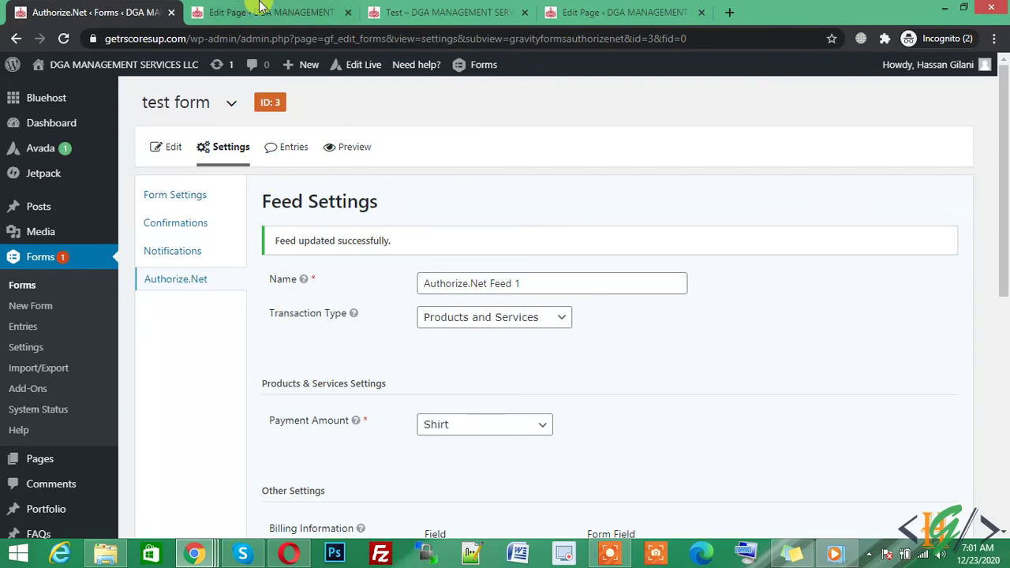
Switch to the live Test page and scroll to the Credit Card fields
{"action": "left_click", "coordinate": [420, 7]}
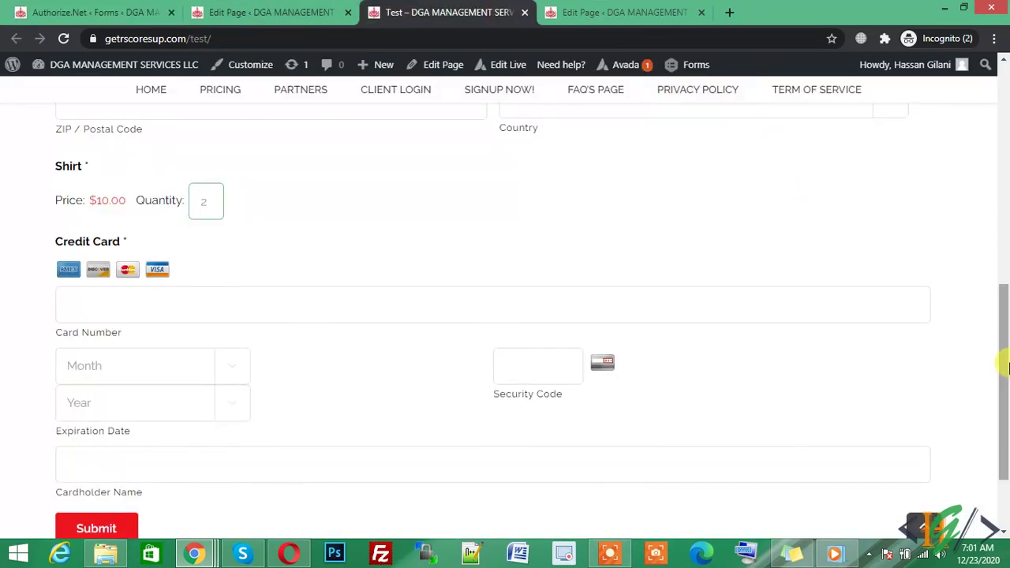
{"action": "scroll", "coordinate": [397, 308], "scroll_direction": "down", "scroll_amount": 1}
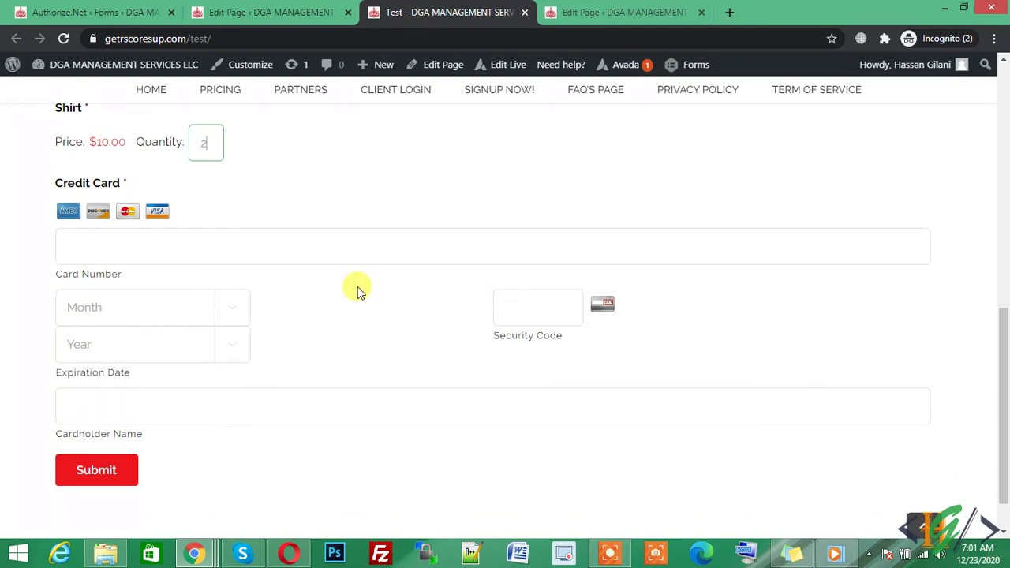